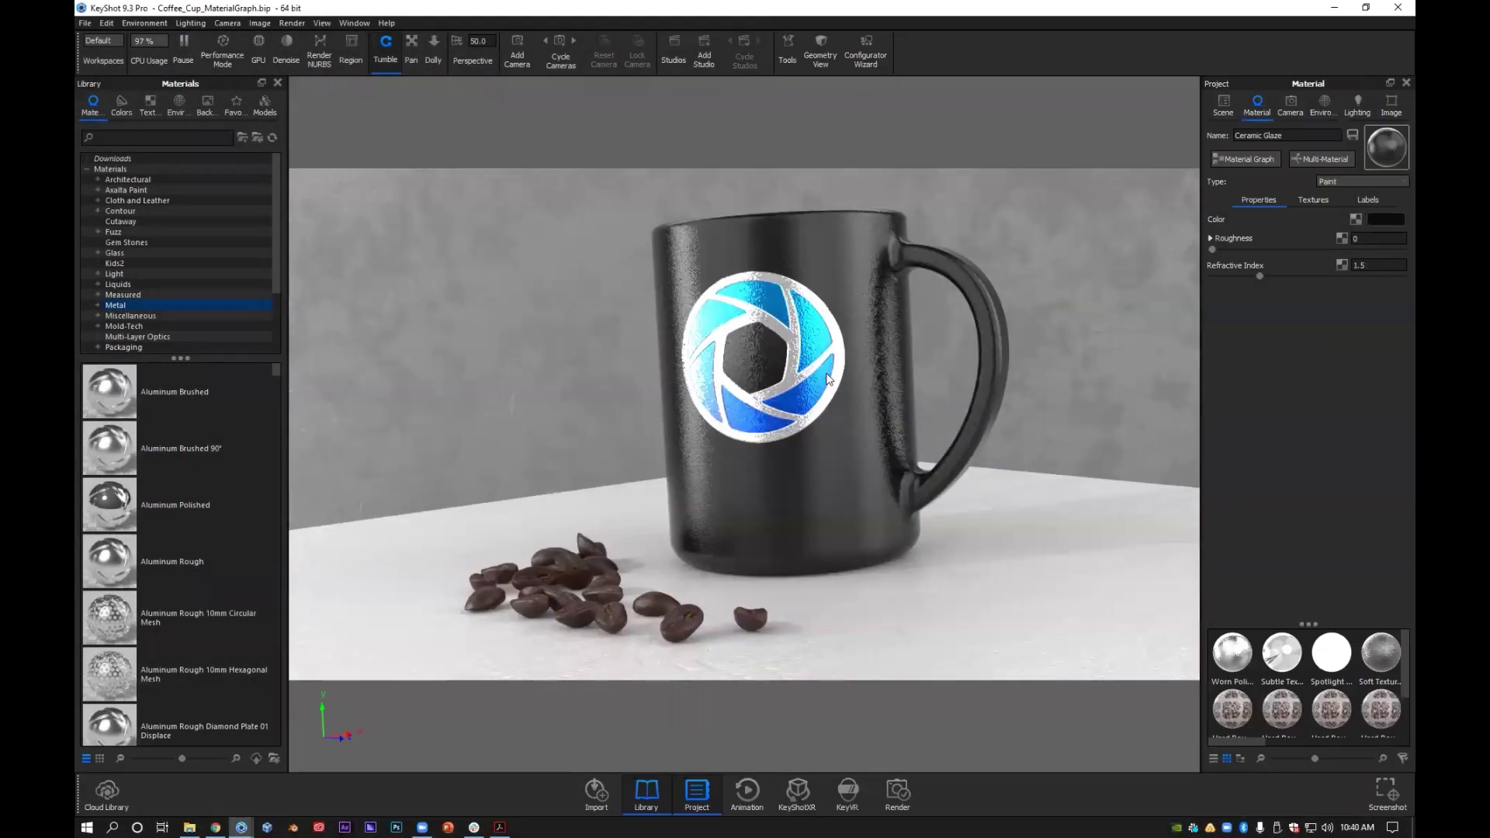
Open the Material Graph for the mug's Ceramic Glaze material
left_click_drag(593, 370, 729, 376)
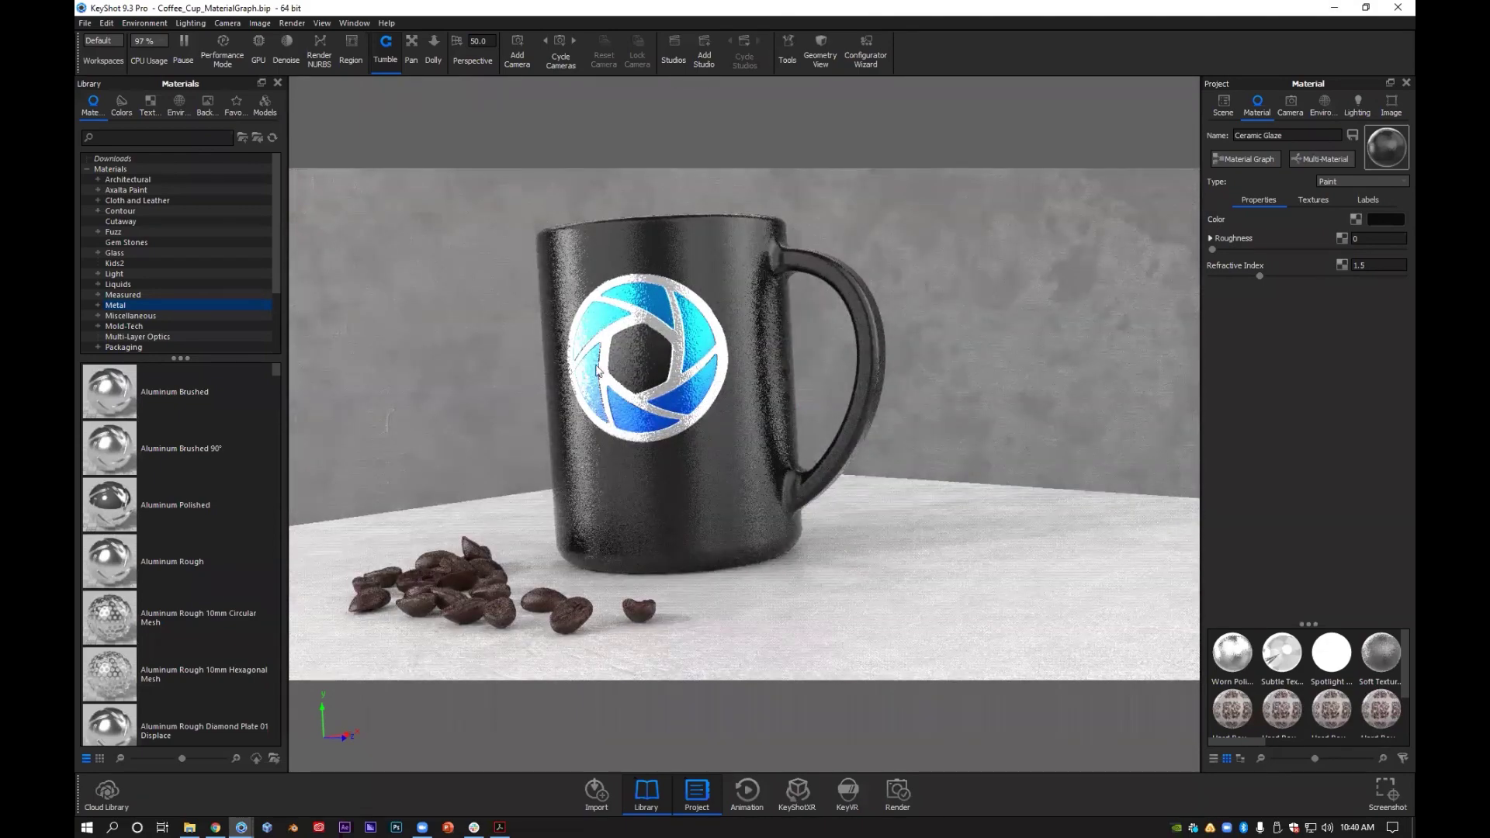
double_click(708, 361)
middle_click_drag(707, 359, 582, 398)
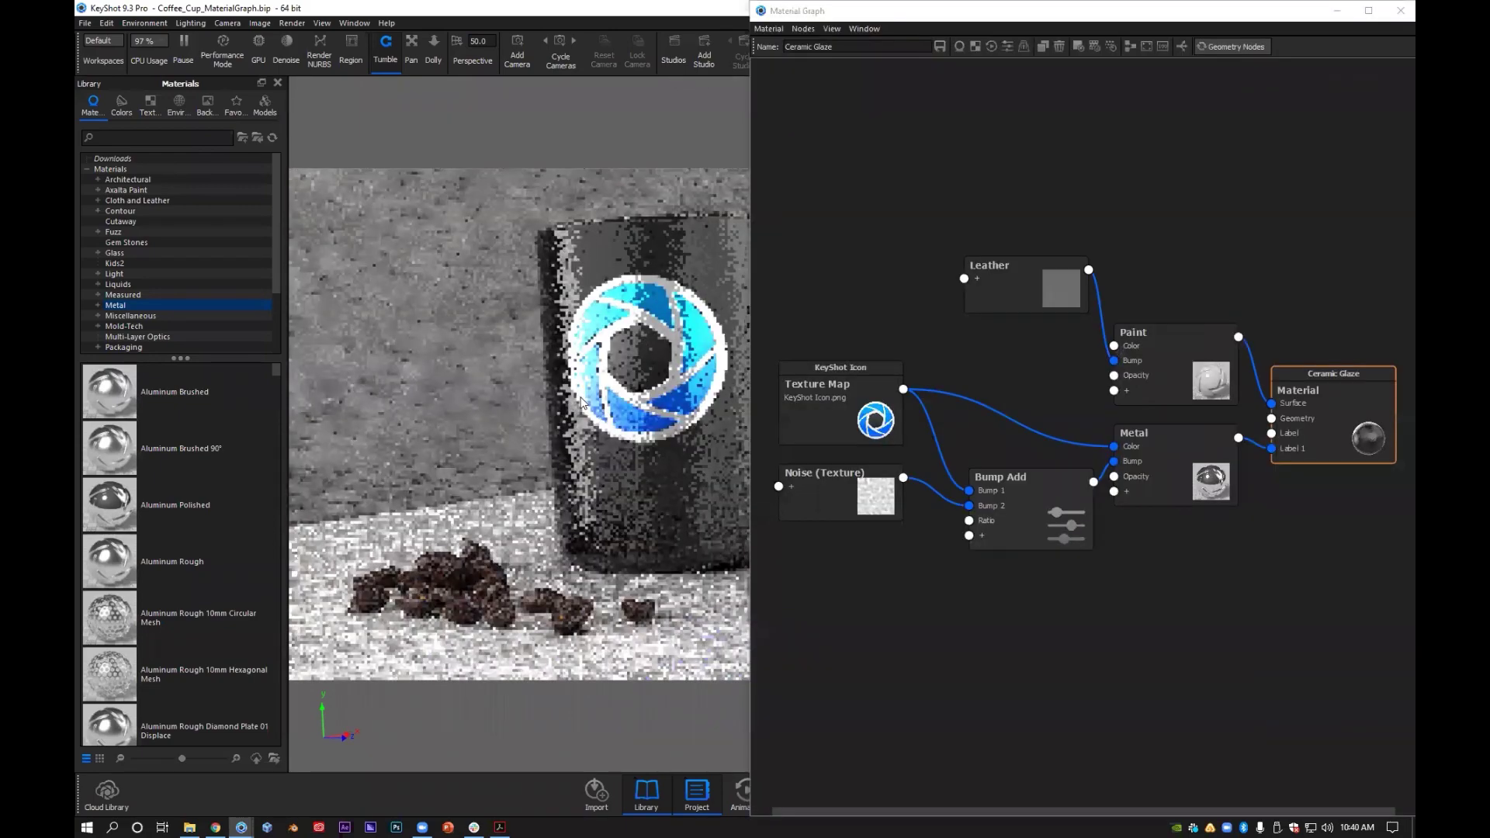
scroll(602, 383, "up", 3)
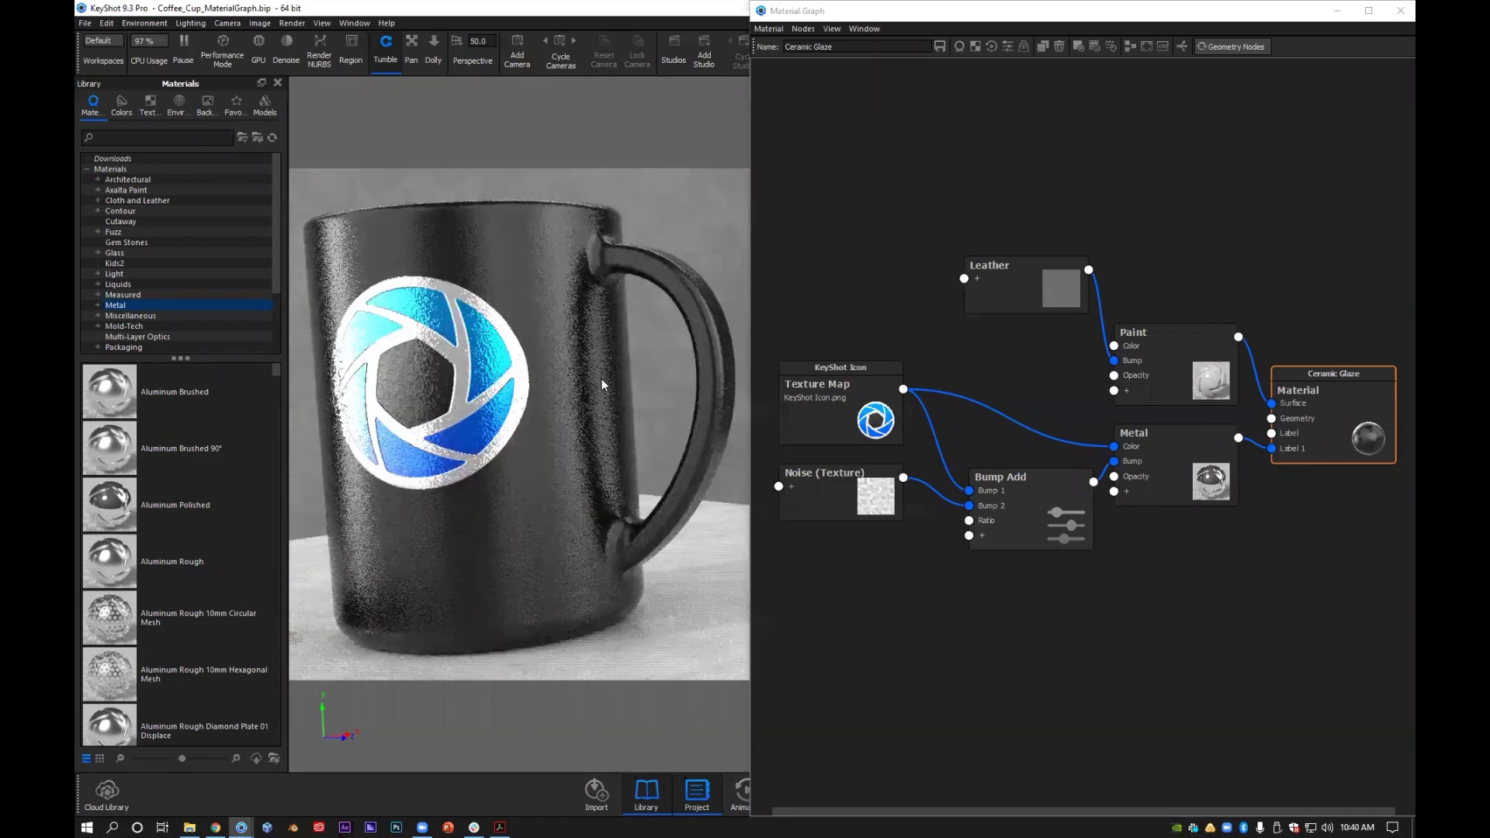
middle_click_drag(602, 382, 646, 380)
Move the KeyShot Icon texture map, Noise and Bump Add nodes lower in the graph, away from the Paint branch
left_click_drag(832, 235, 1302, 348, "shift")
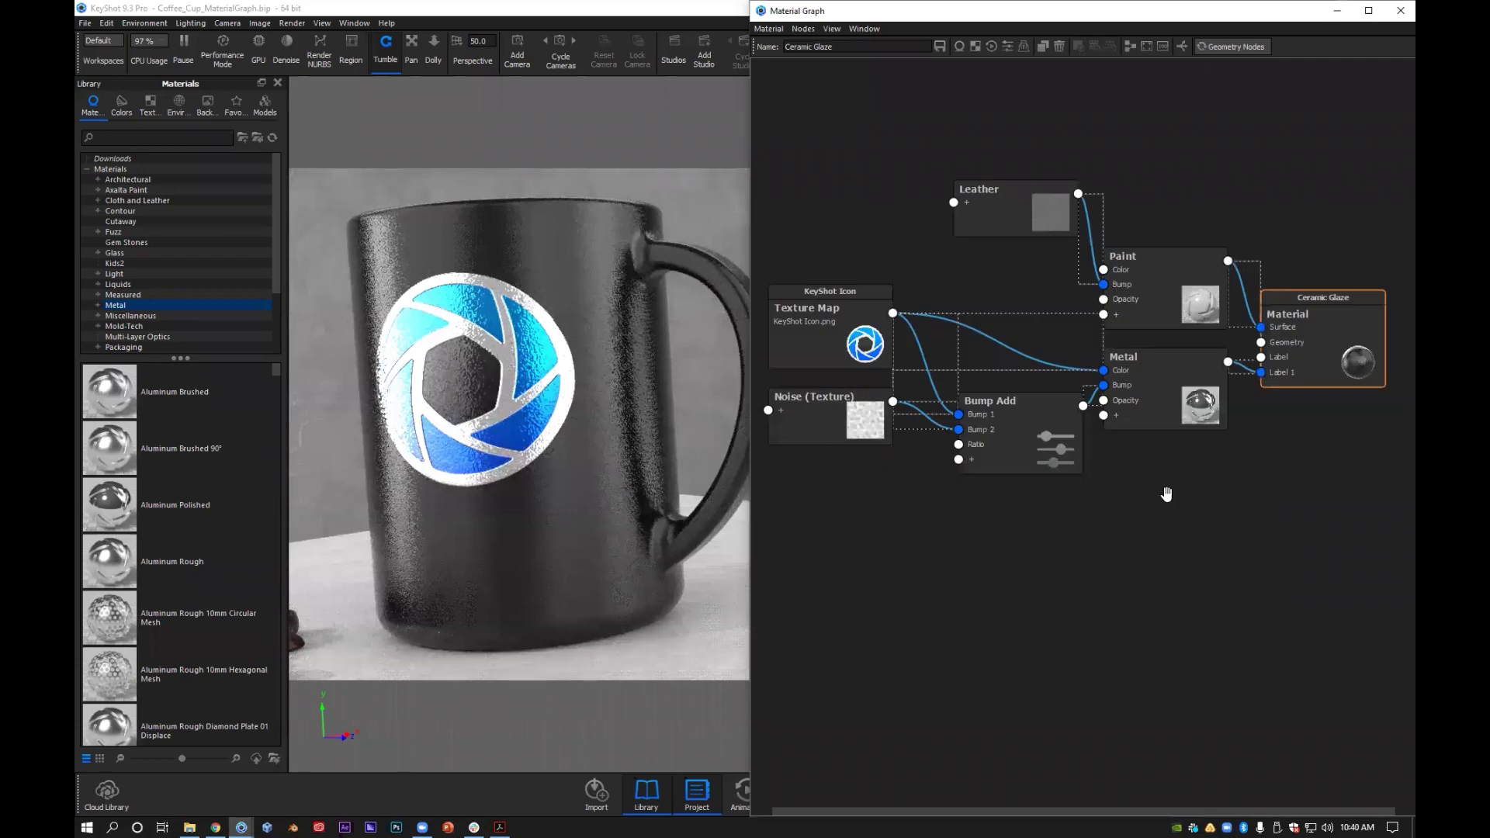
left_click_drag(1024, 546, 848, 332, "shift")
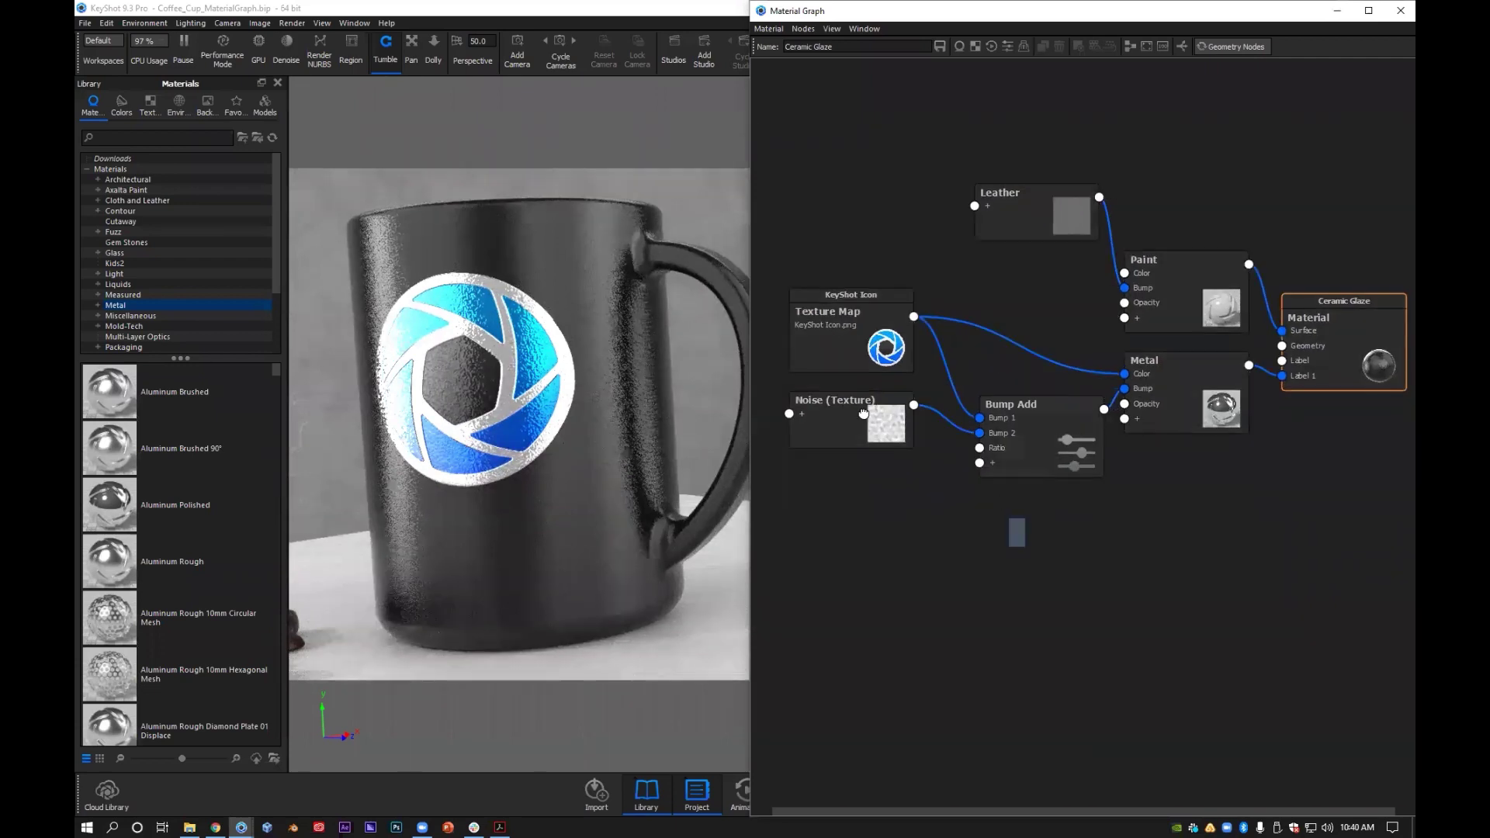
left_click_drag(1086, 456, 1100, 538)
left_click(1234, 646)
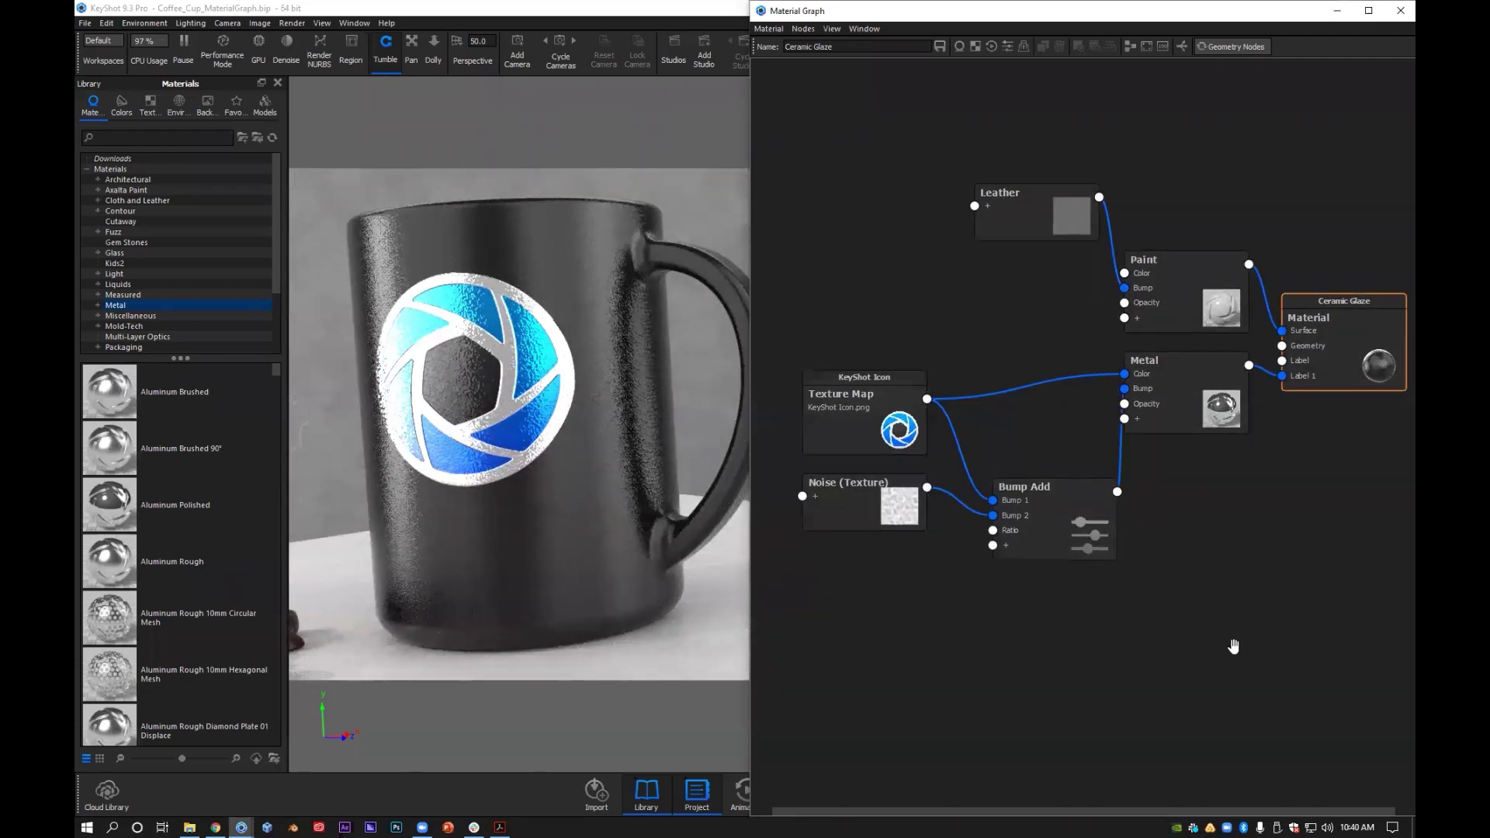
left_click_drag(1099, 541, 1071, 512)
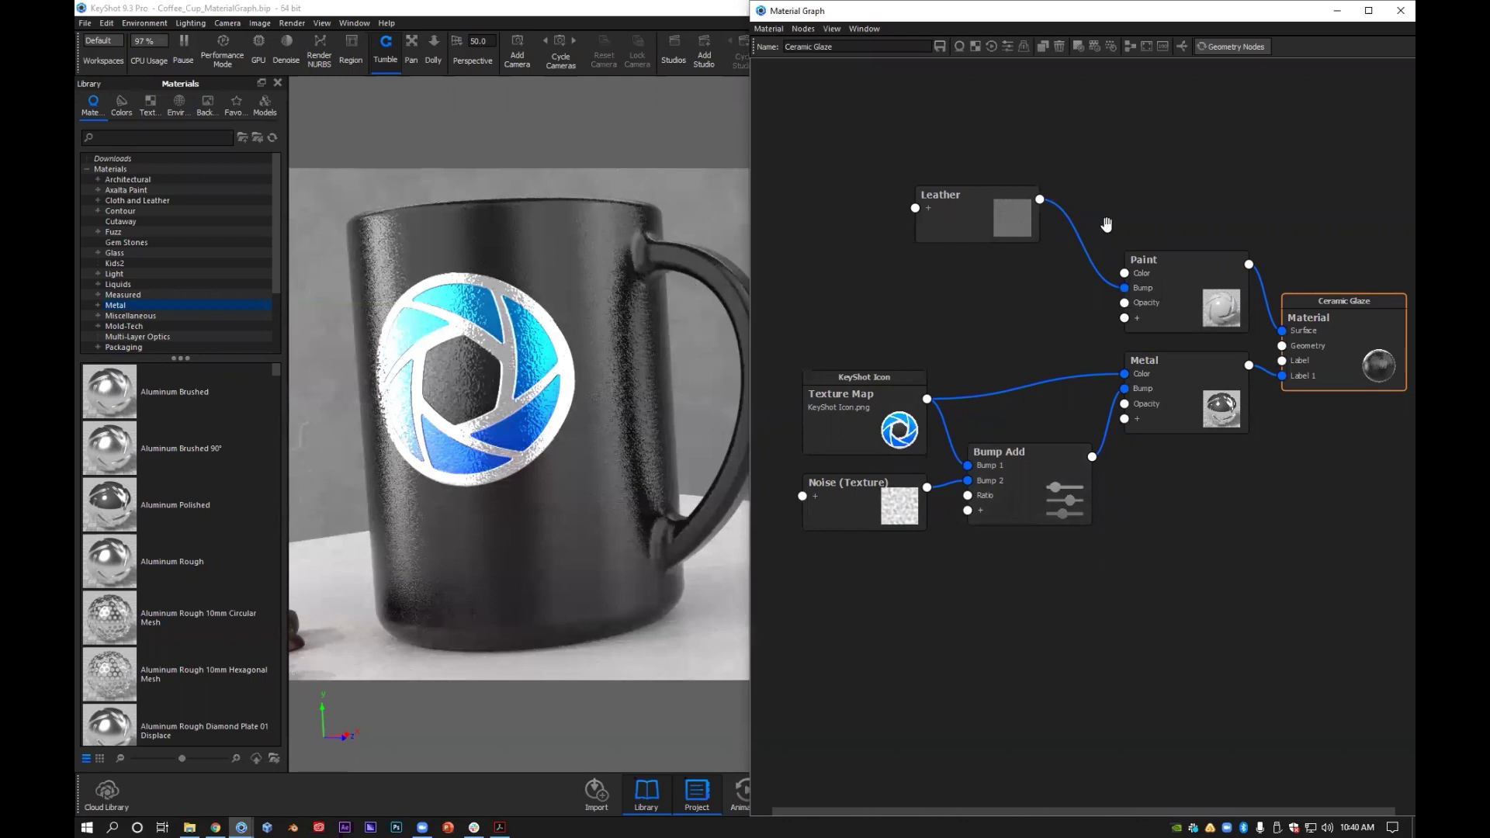
Spread out the Paint and Leather nodes above the label branch and reposition the KeyShot Icon, Metal and Noise nodes
left_click_drag(1165, 305, 1145, 198)
left_click_drag(976, 213, 976, 128)
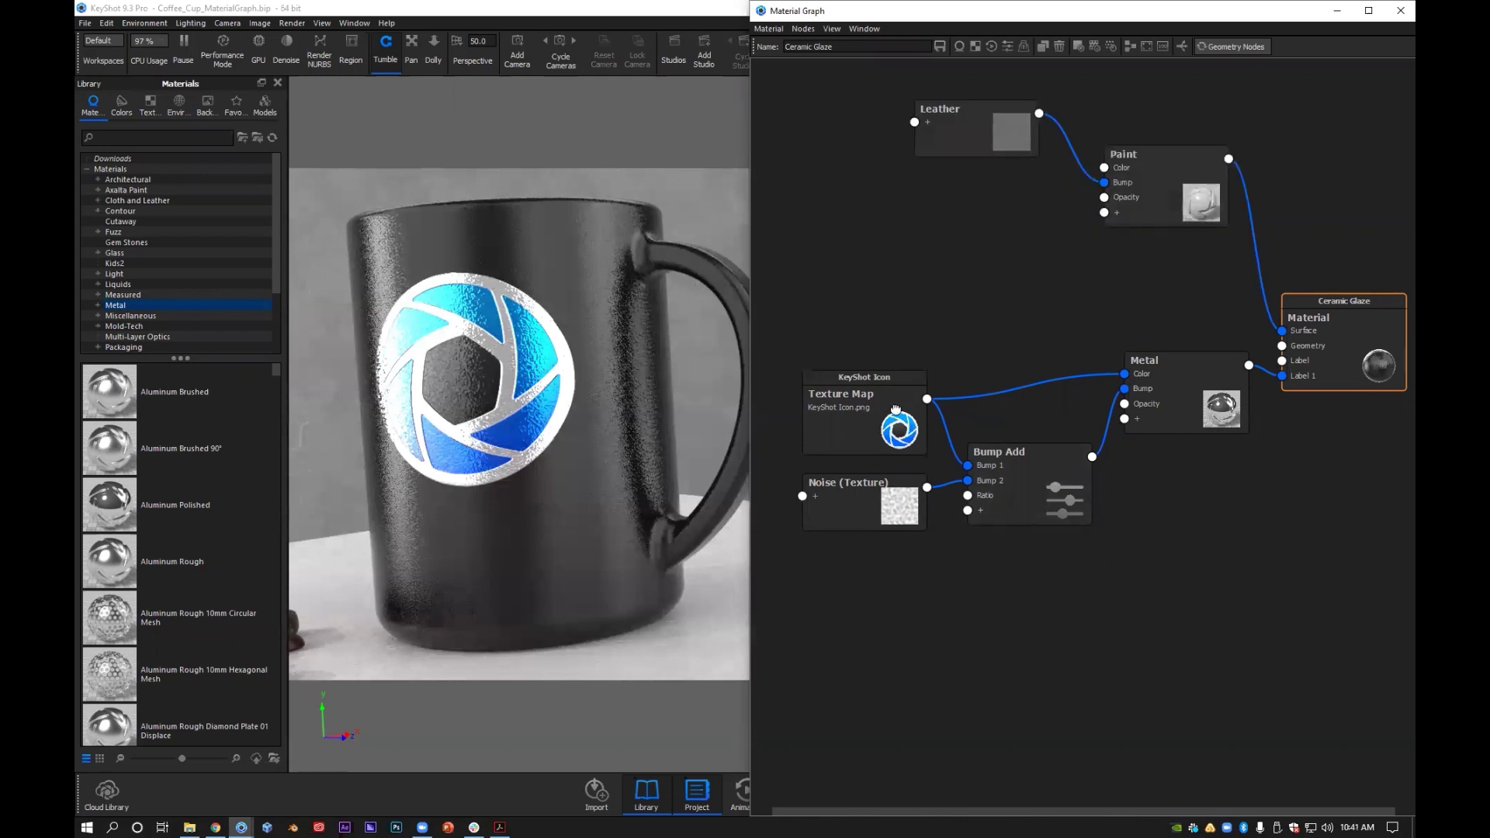
left_click_drag(895, 410, 893, 318)
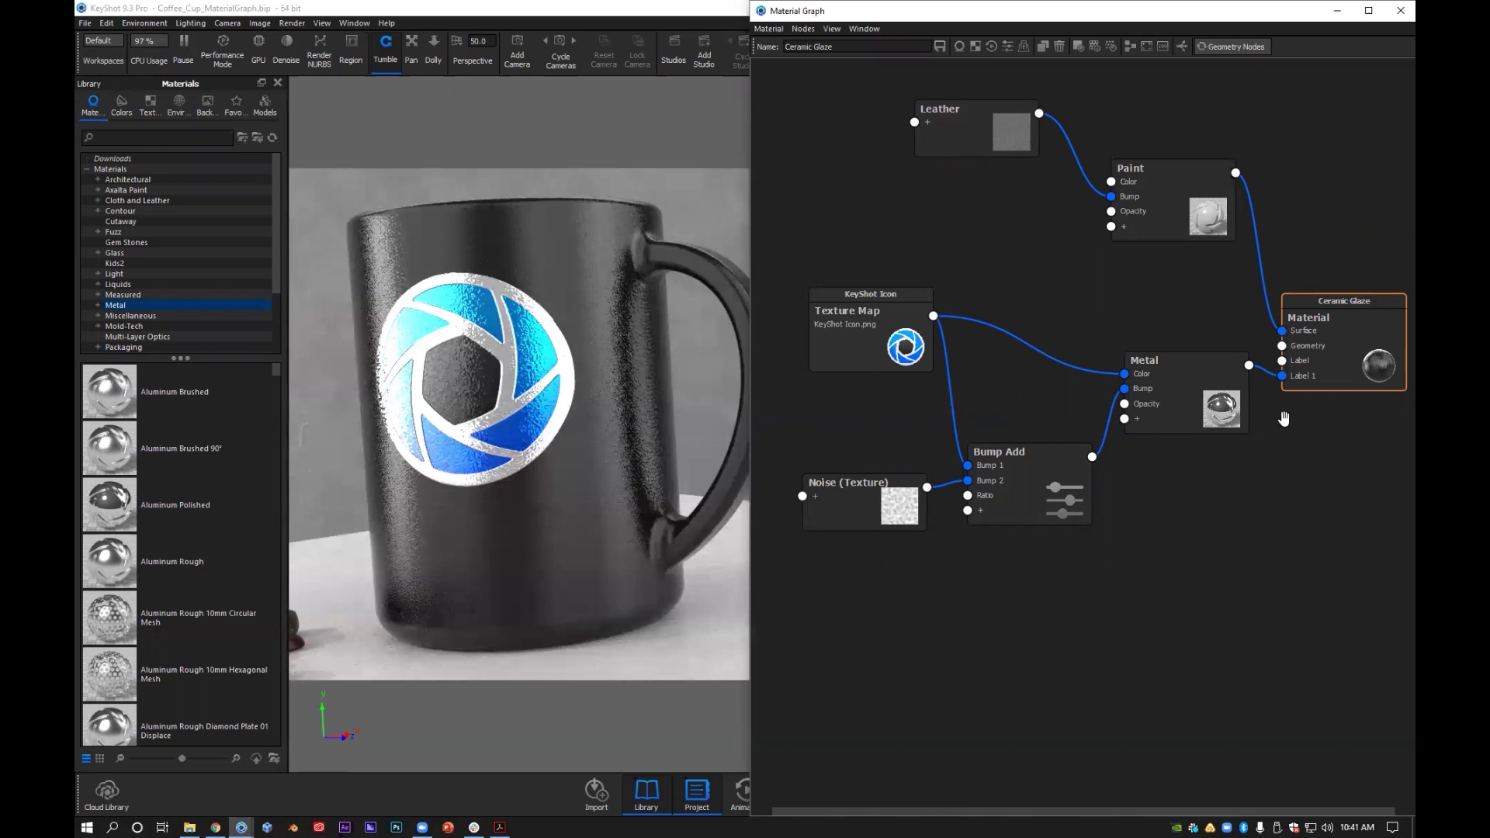
mouse_move(1180, 360)
left_mouse_down()
mouse_move(1182, 404)
mouse_move(1166, 355)
left_mouse_up()
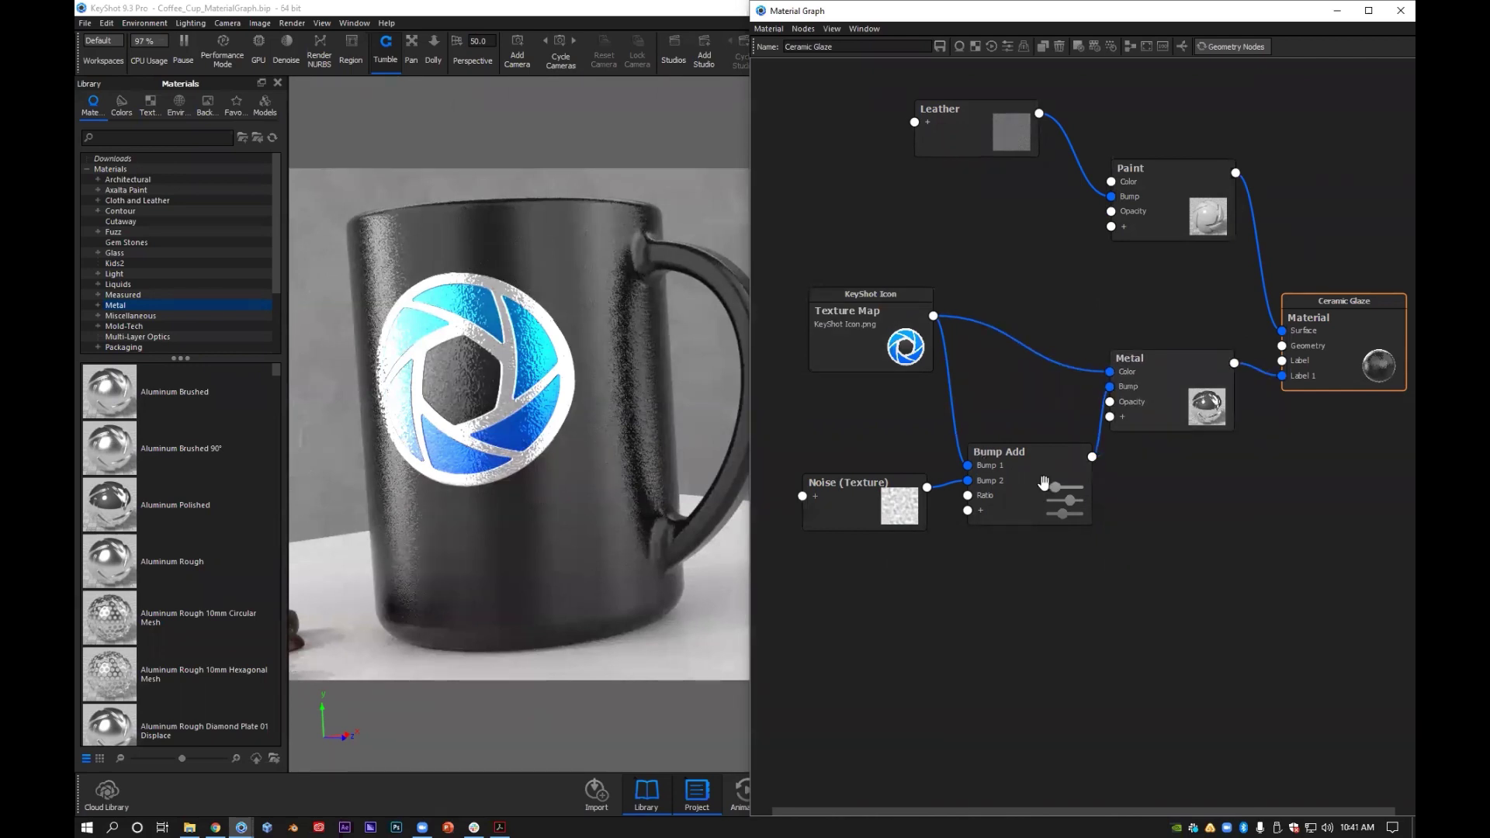
left_click_drag(895, 499, 886, 486)
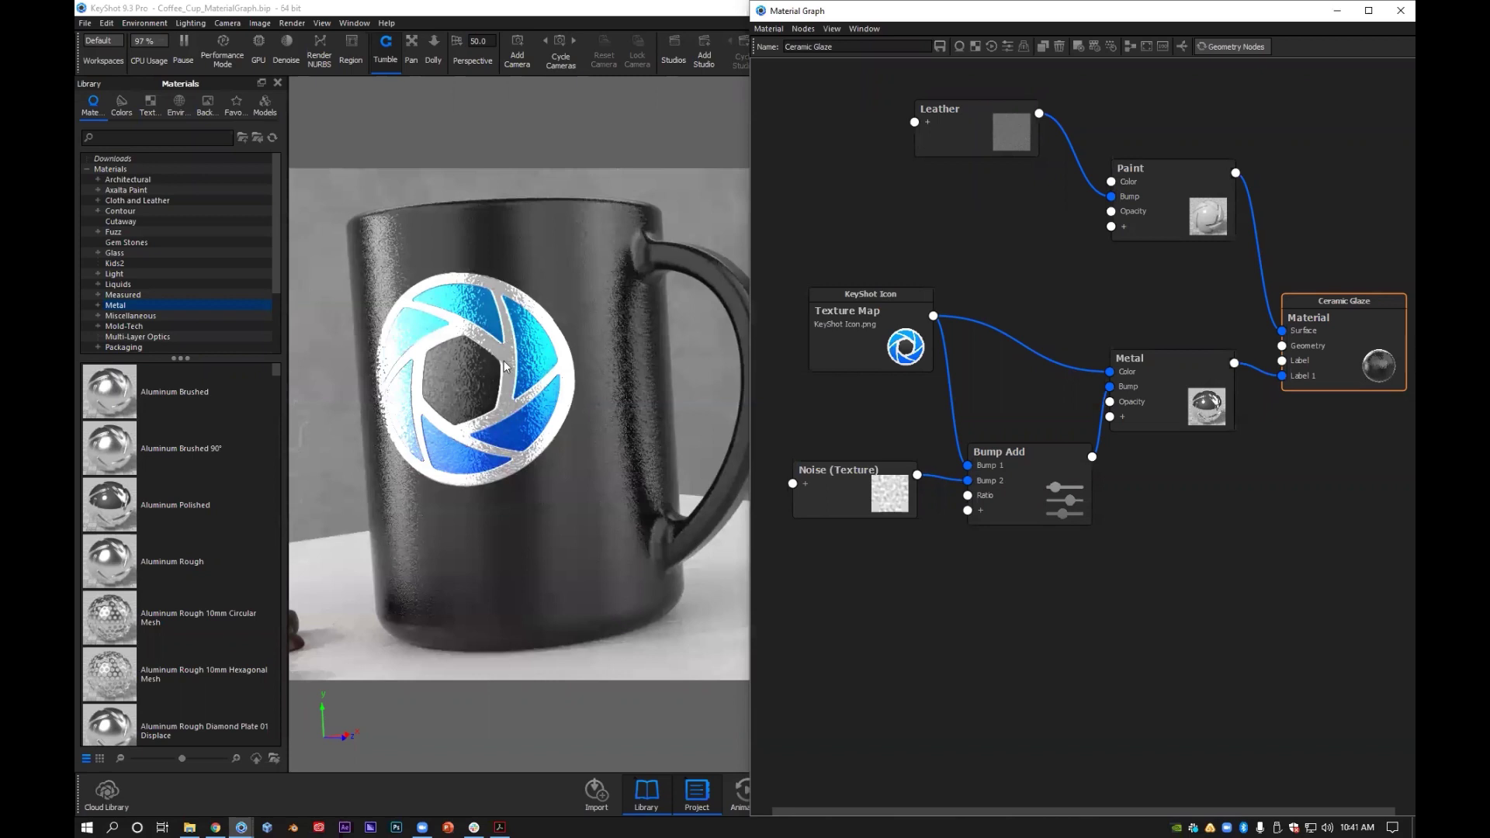
Move the whole metal label branch below the main nodes and disconnect its Metal node from the material's Label 1 input
left_click_drag(1171, 386, 1166, 385)
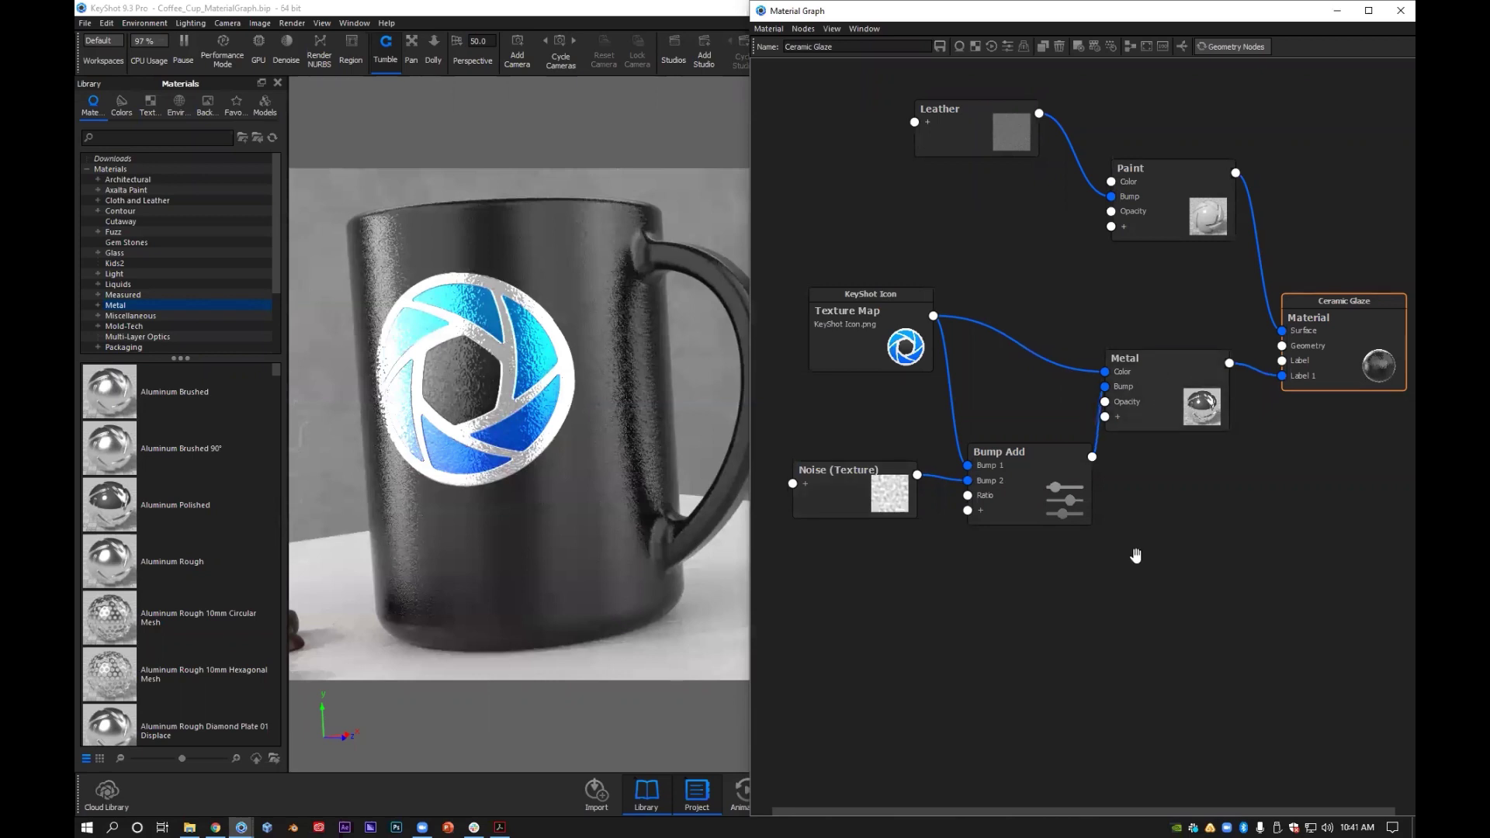
left_click_drag(1173, 427, 1190, 619)
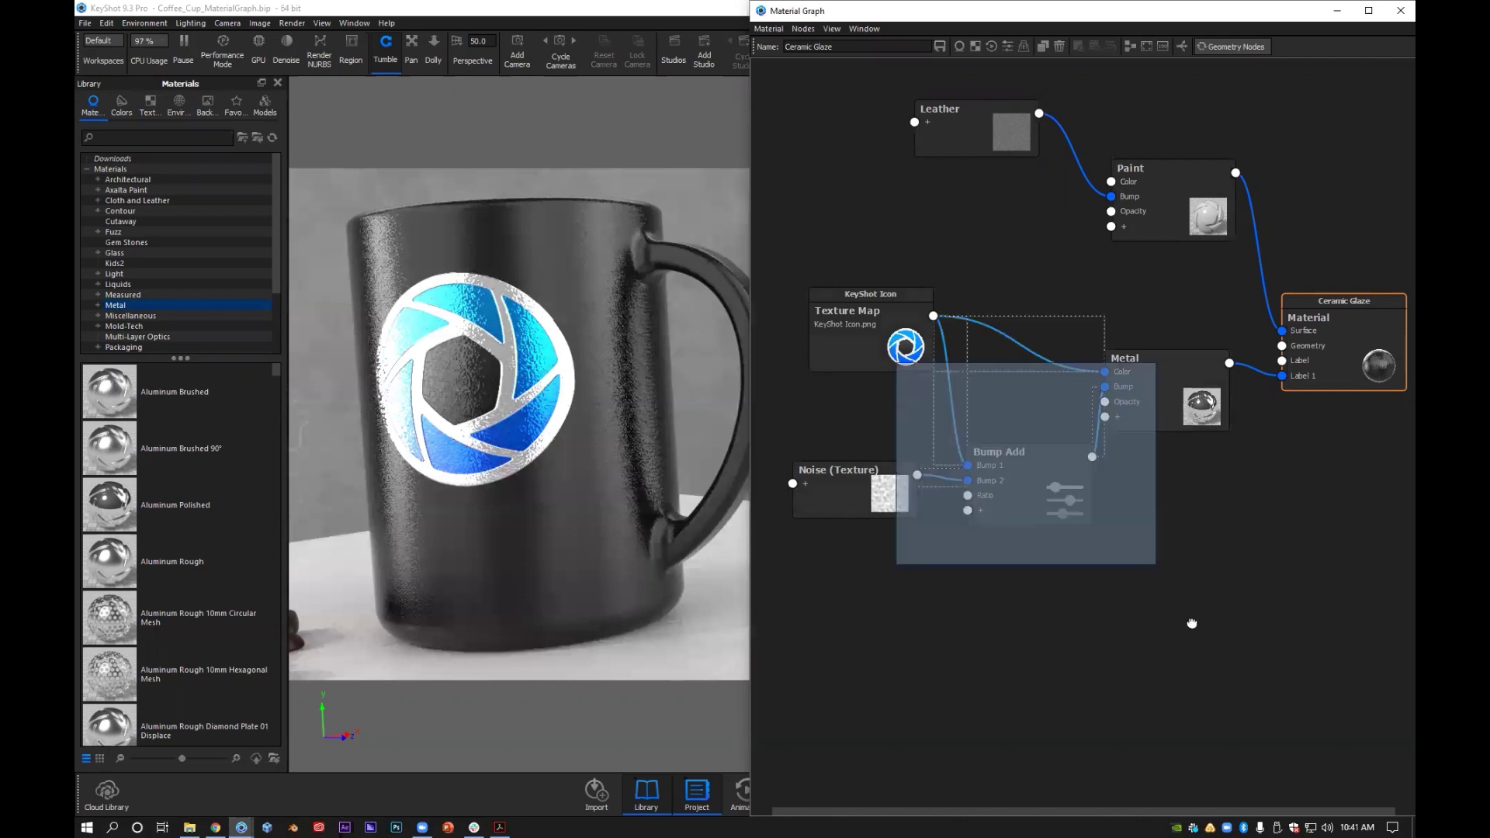
left_click_drag(1283, 374, 1278, 540)
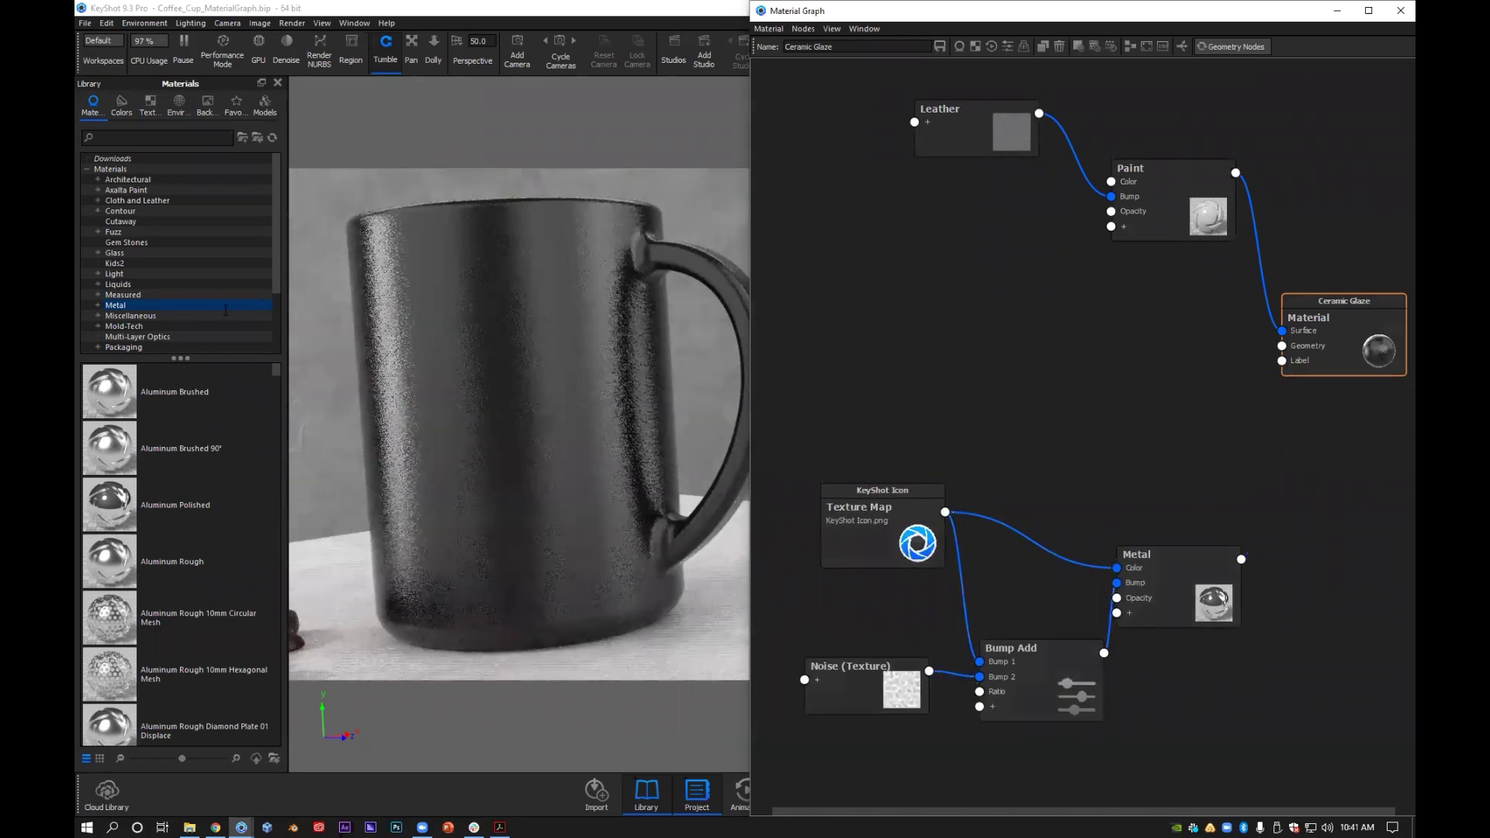
Apply the blue KeyShot icon texture from the library's Labels folder to the mug as a new label
left_click(146, 112)
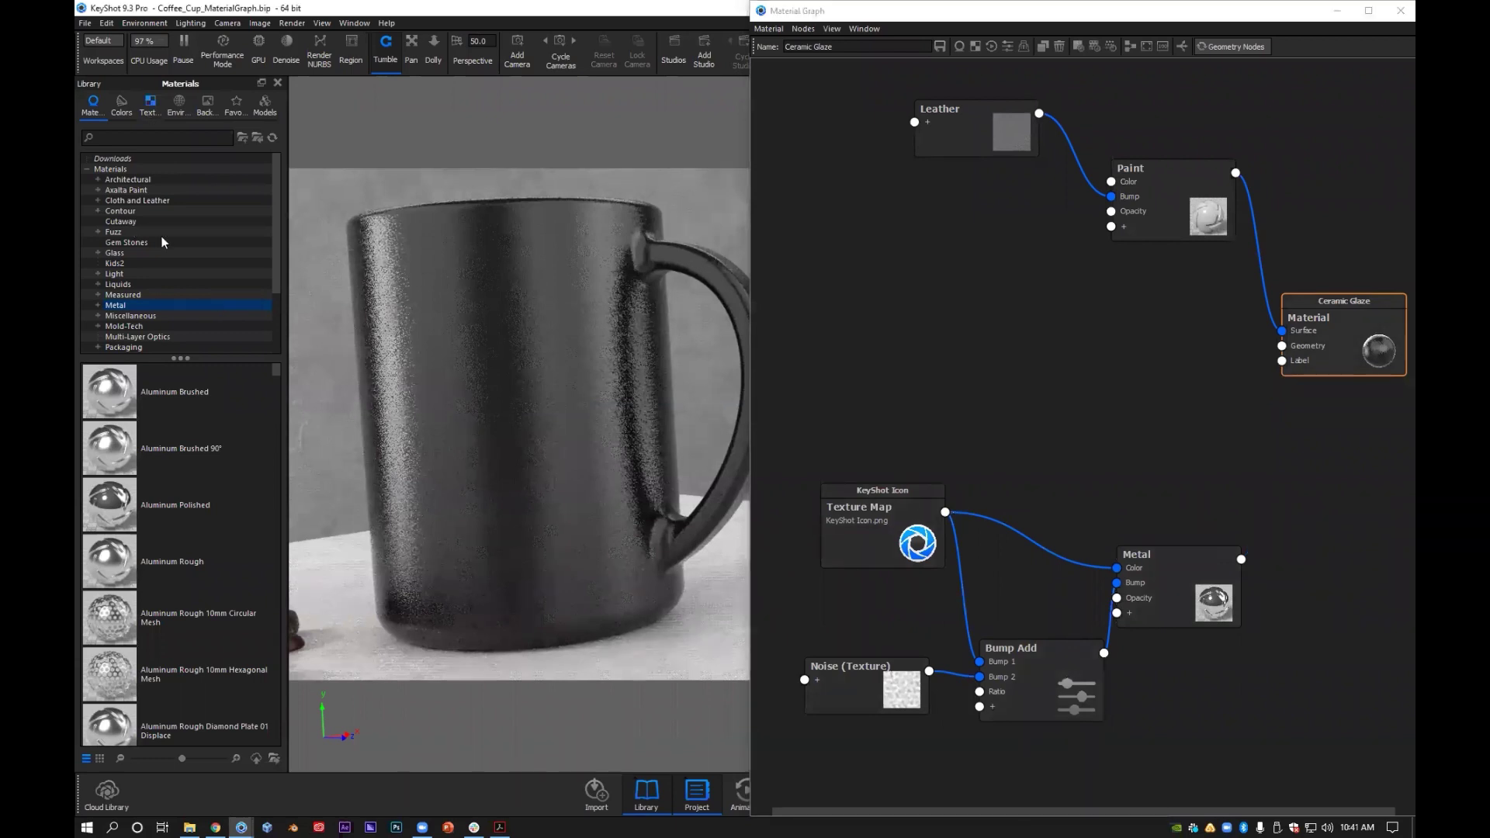
left_click(116, 221)
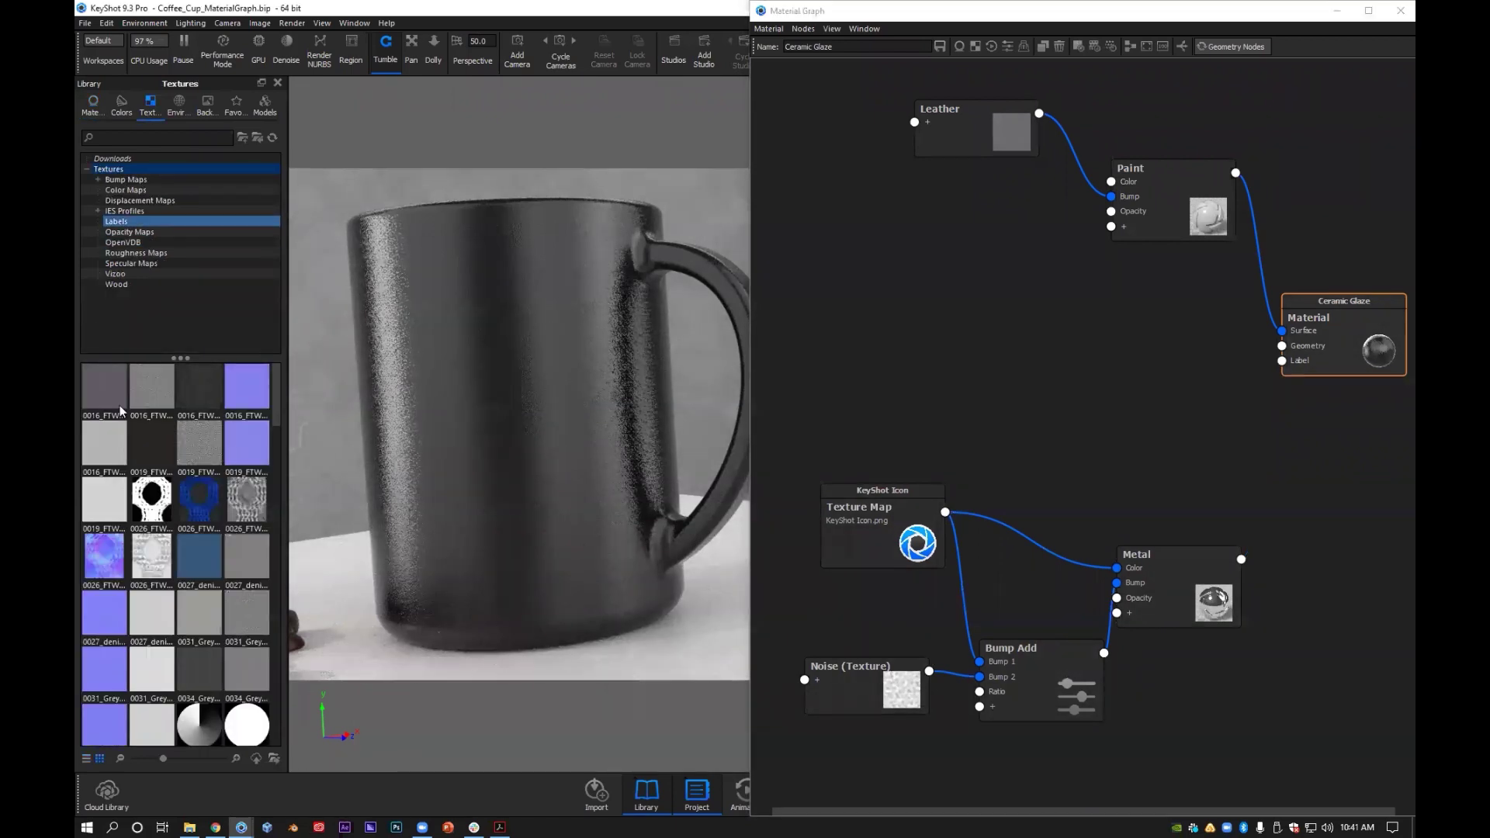
left_click_drag(119, 405, 425, 381)
left_click_drag(576, 361, 575, 361)
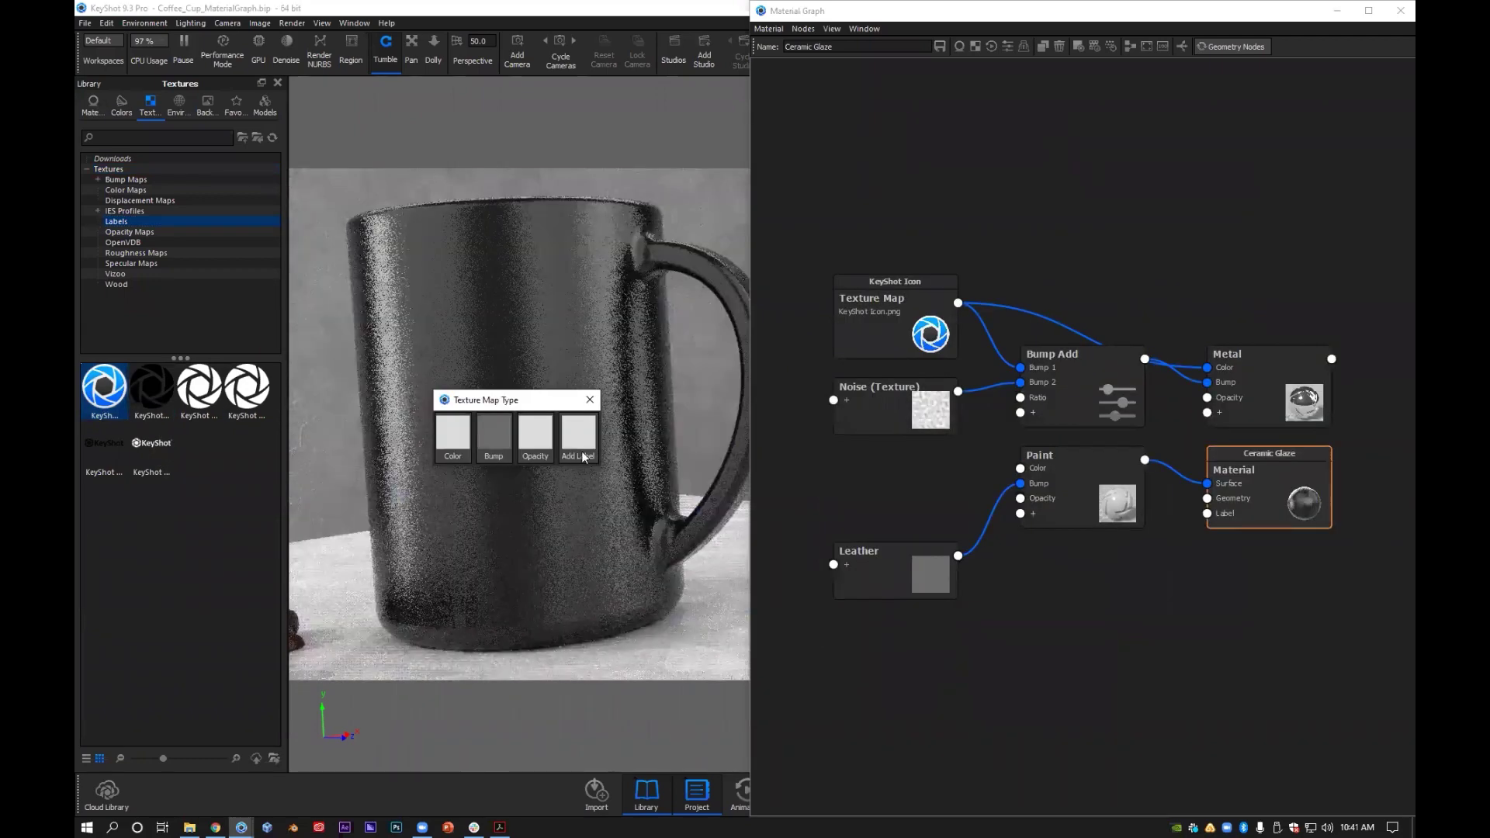
left_click(578, 438)
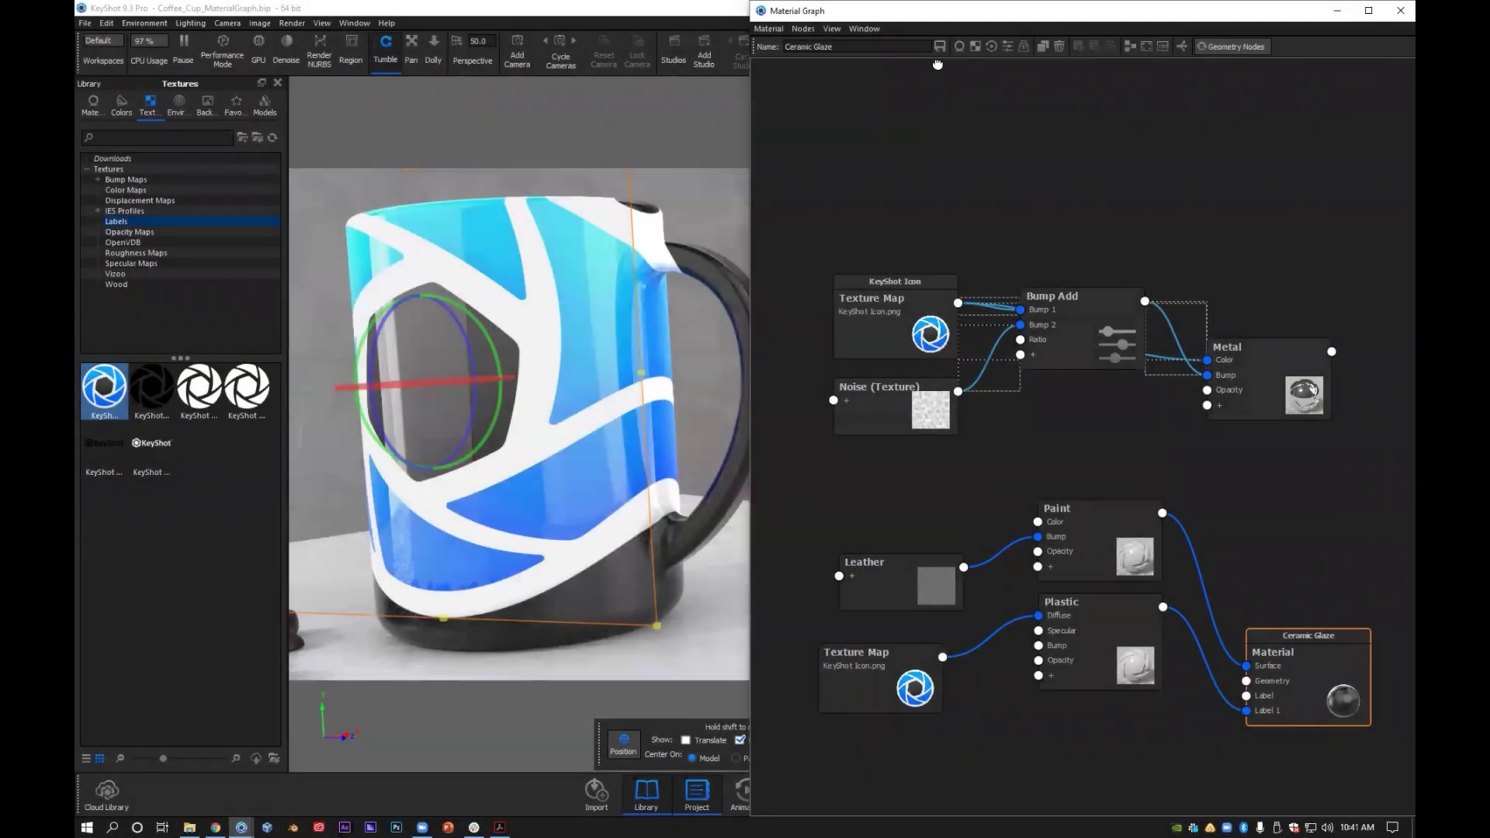
Move the detached label nodes aside and set the new label texture's width to 1.575 in
left_click_drag(869, 303, 937, 64)
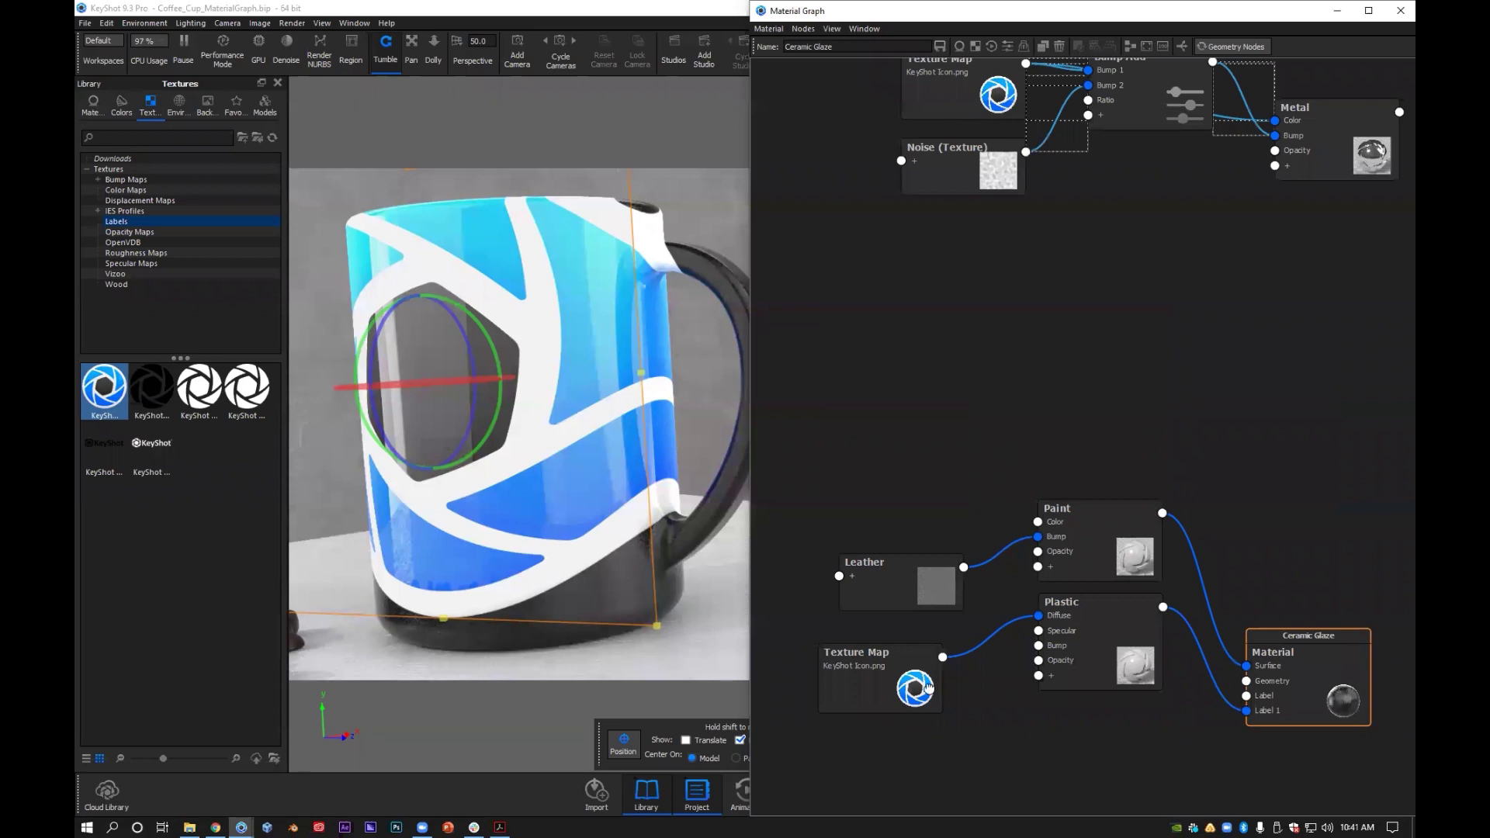
left_click_drag(877, 711, 902, 714)
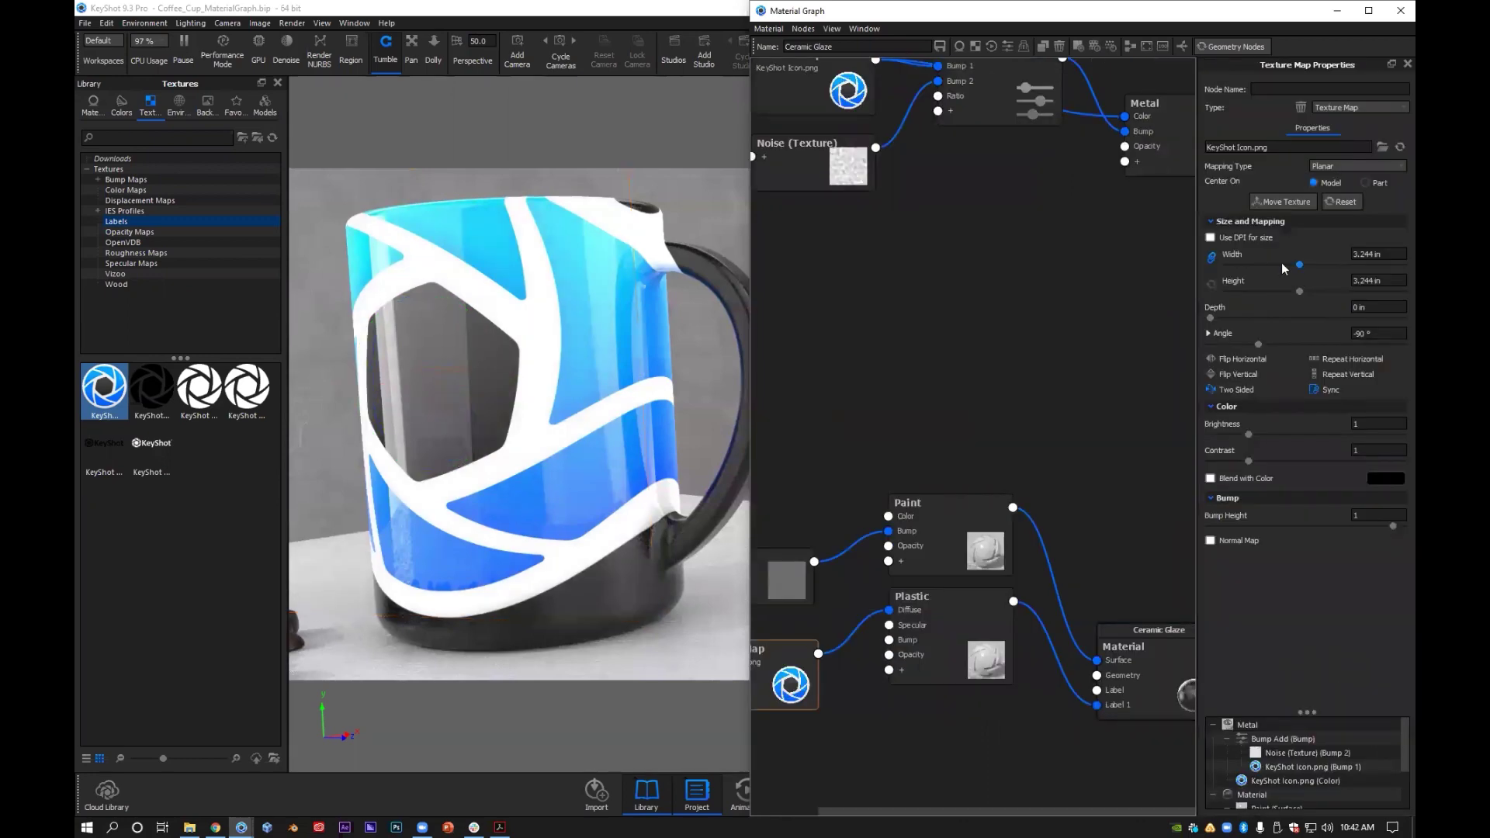
left_click_drag(1282, 269, 1261, 265)
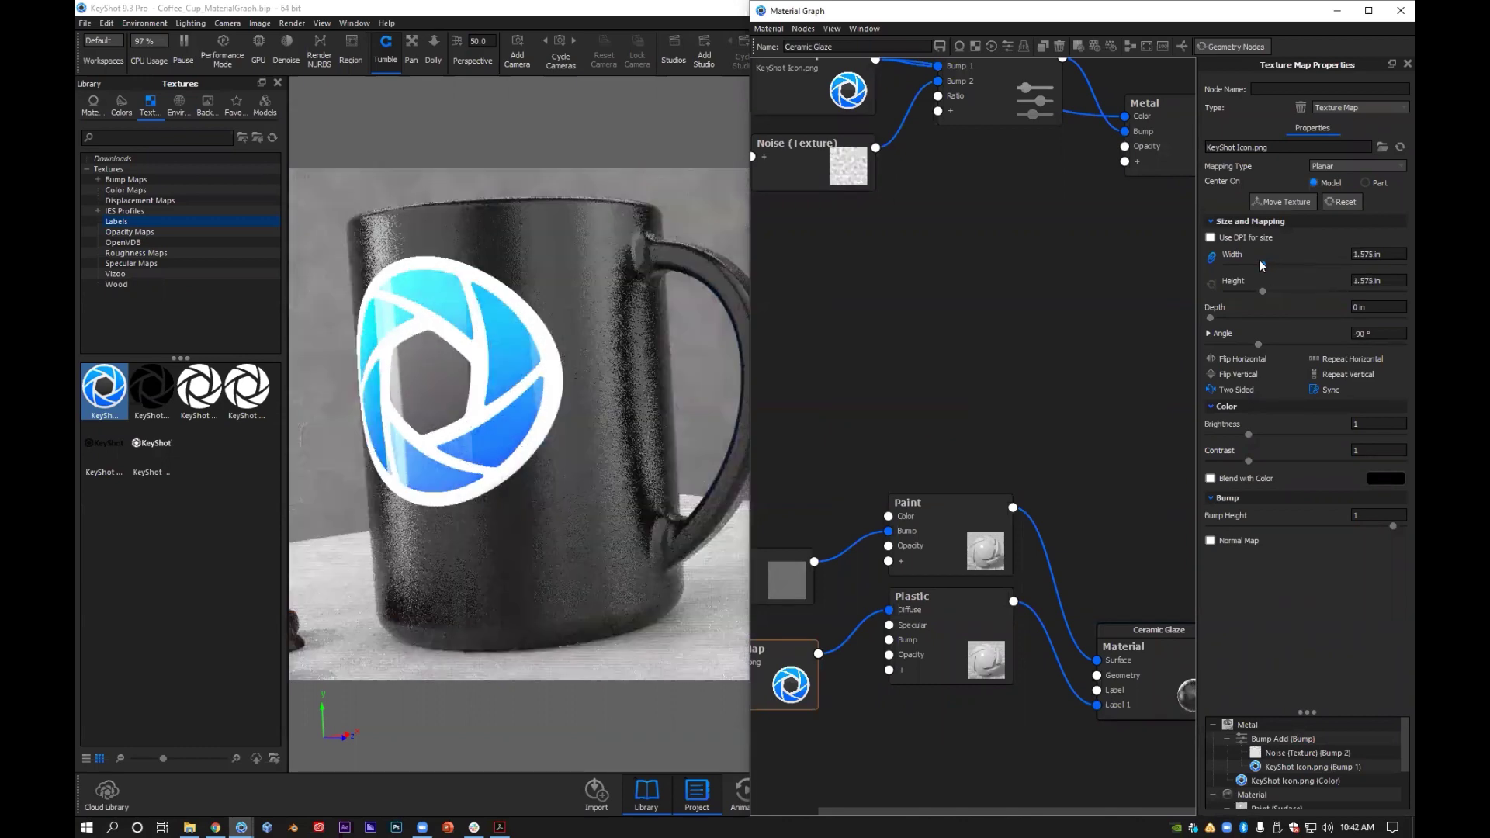
Reposition the icon label slightly lower on the mug's side and confirm the placement
left_click(1282, 202)
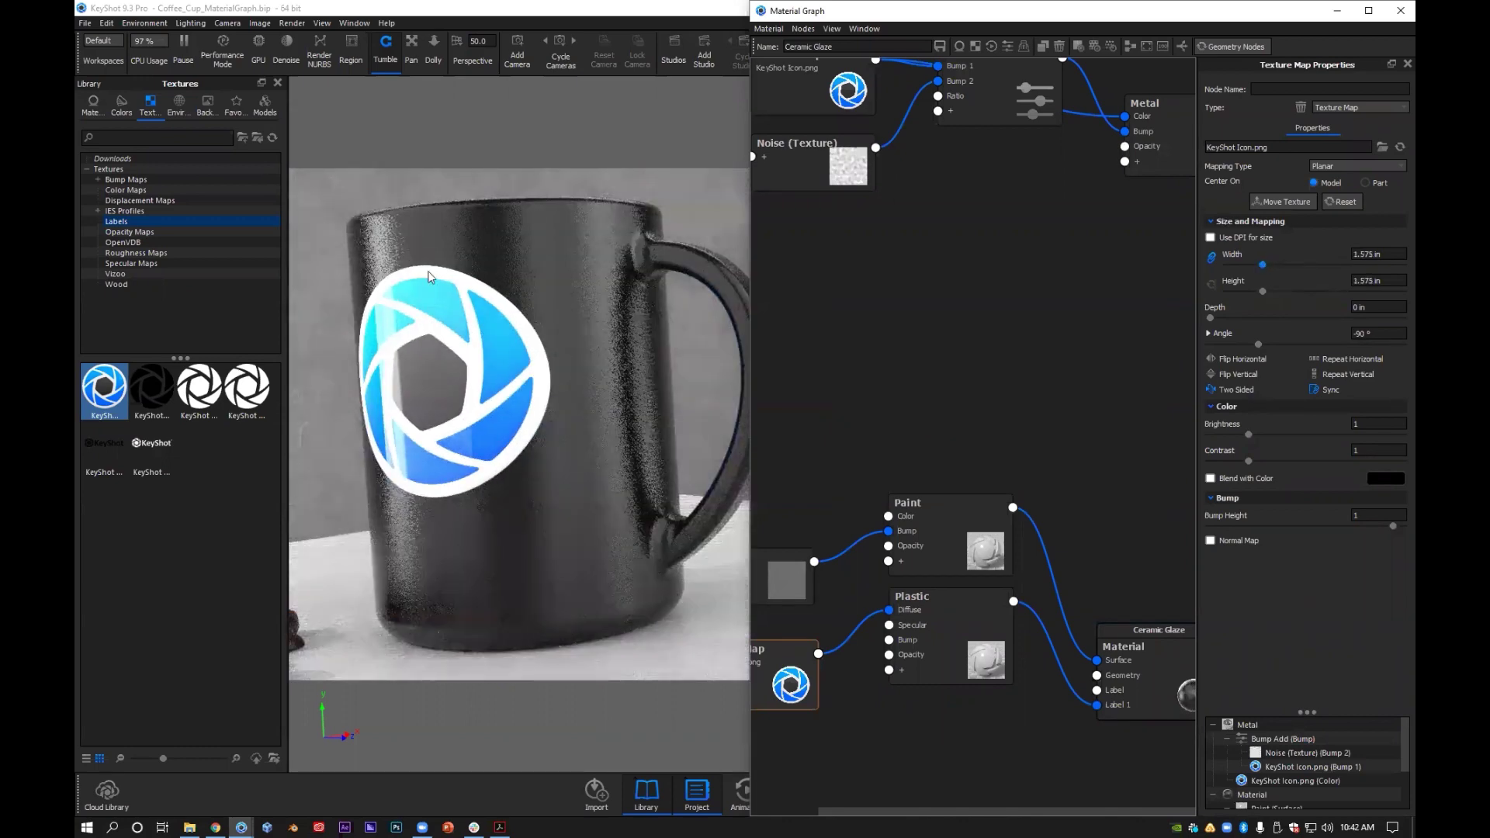
left_click(417, 295)
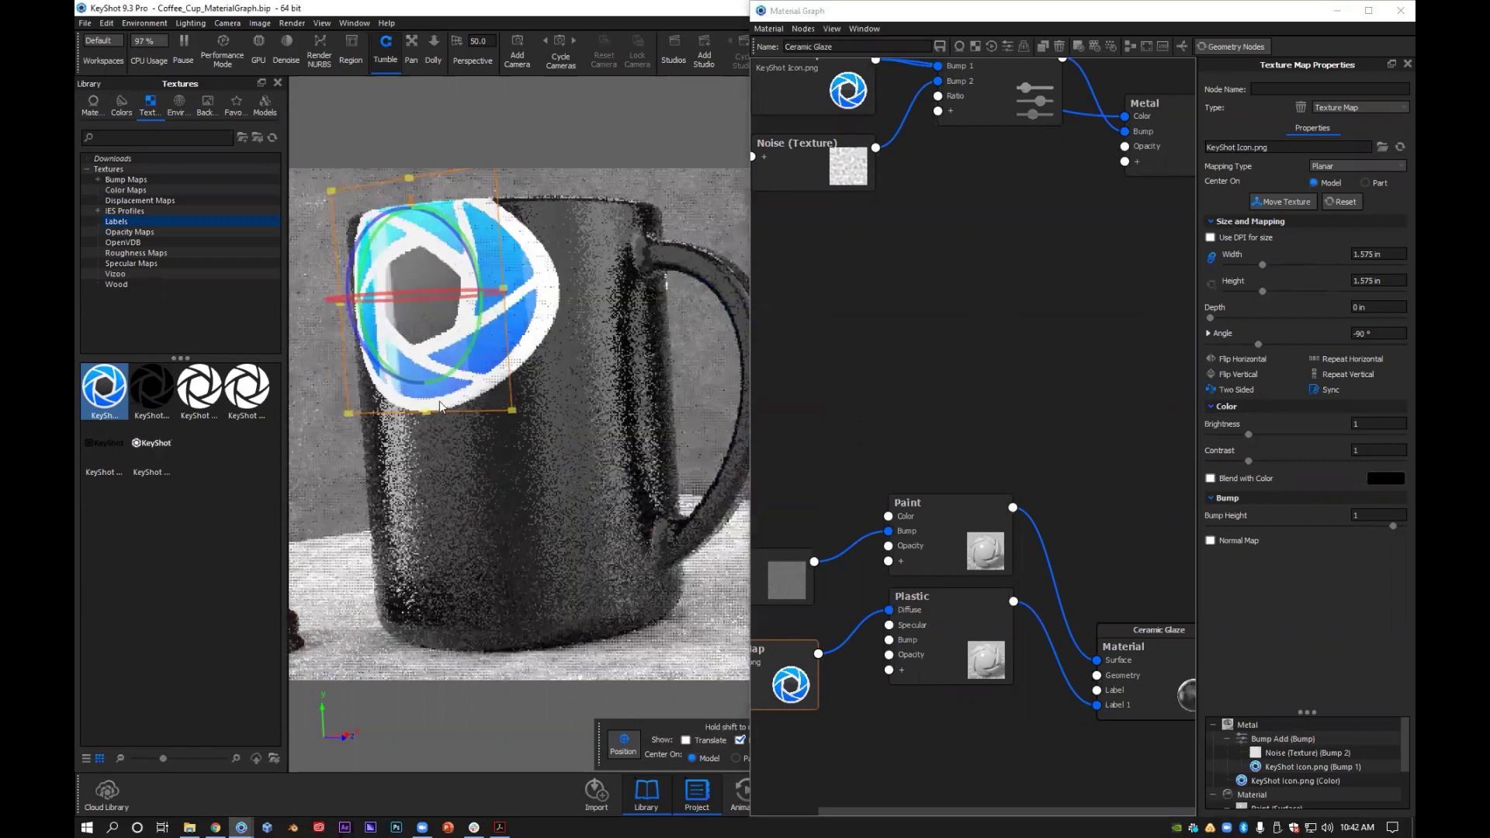
left_click_drag(442, 407, 606, 461)
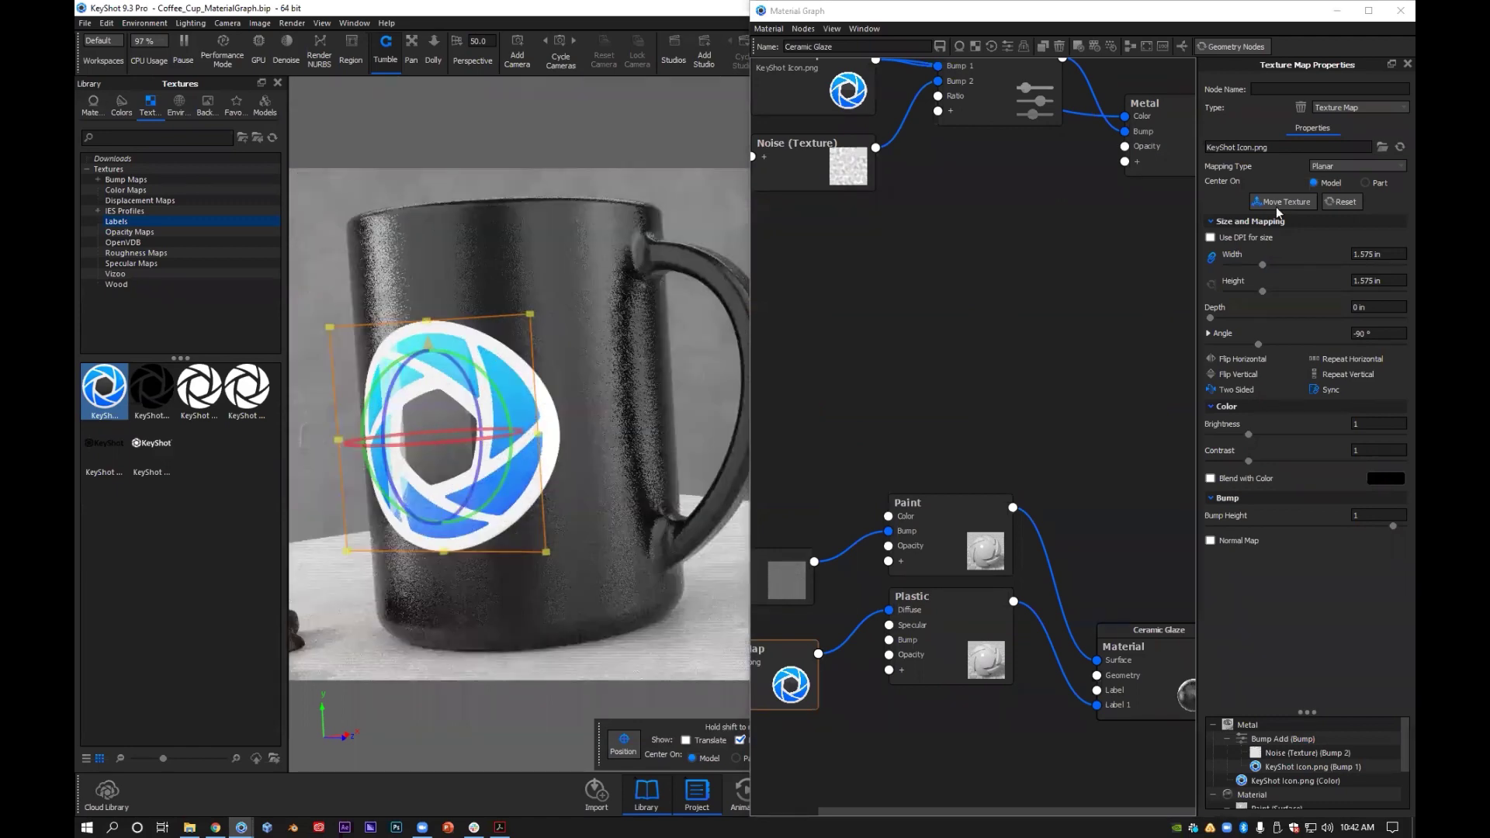
key("Return")
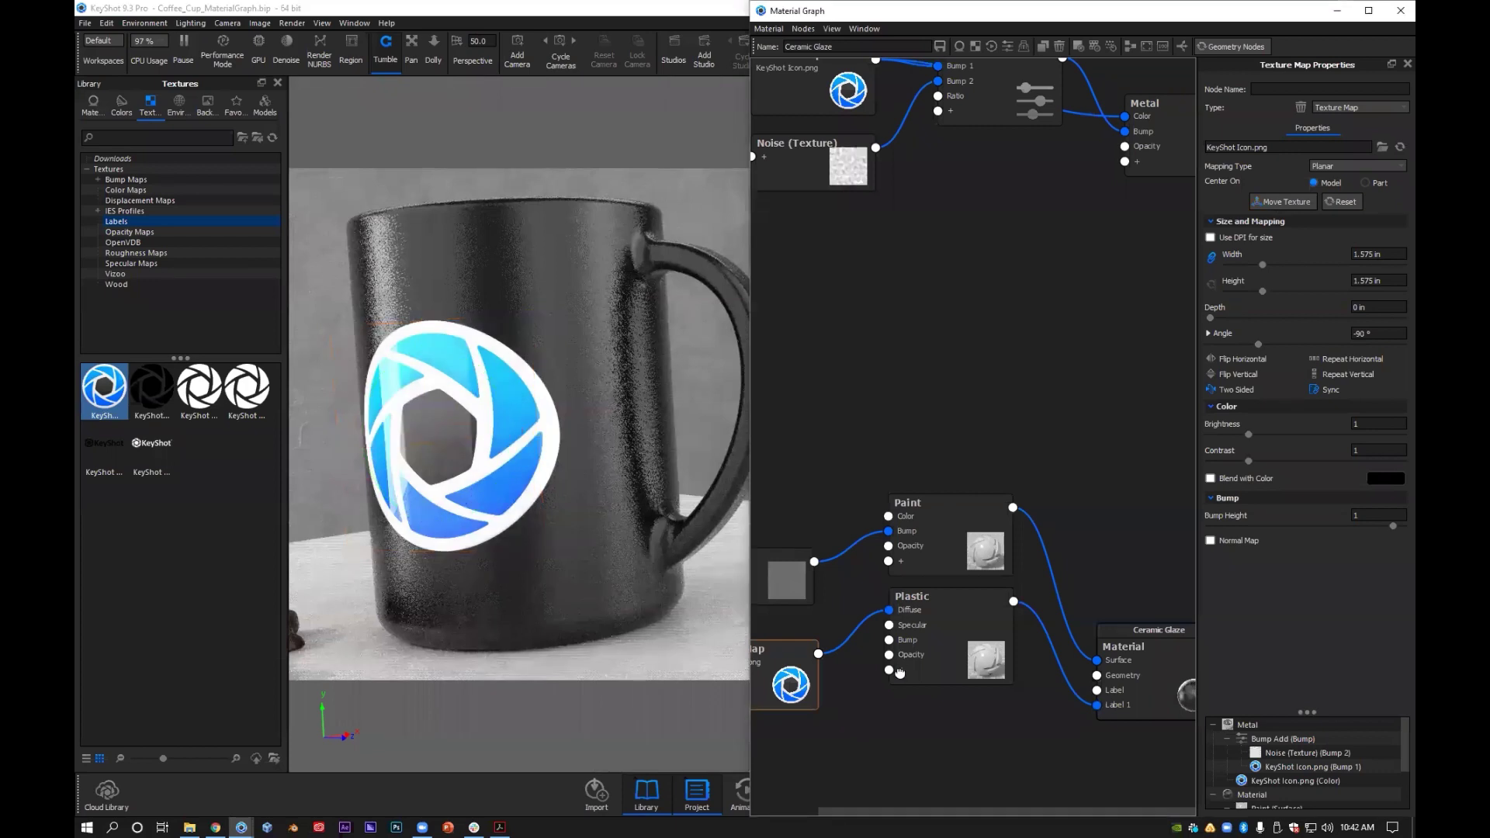
Rearrange the Paint, Leather, Plastic, Texture Map and Material nodes to separate the surface branch from the label branch
left_click_drag(900, 673, 944, 757)
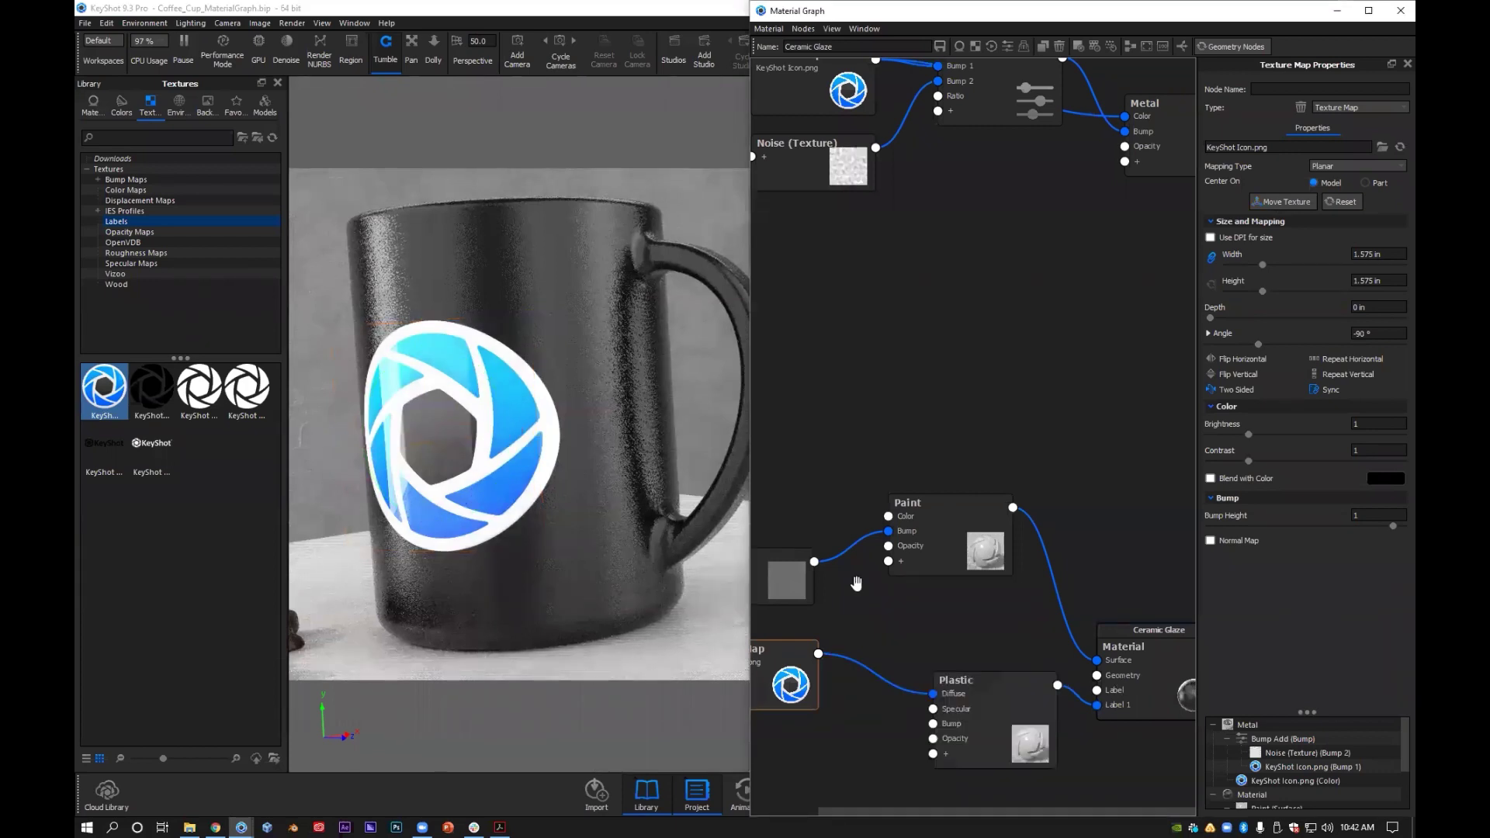
left_click_drag(1121, 684, 1103, 597)
left_click_drag(1005, 571, 990, 474)
left_click_drag(768, 582, 789, 456)
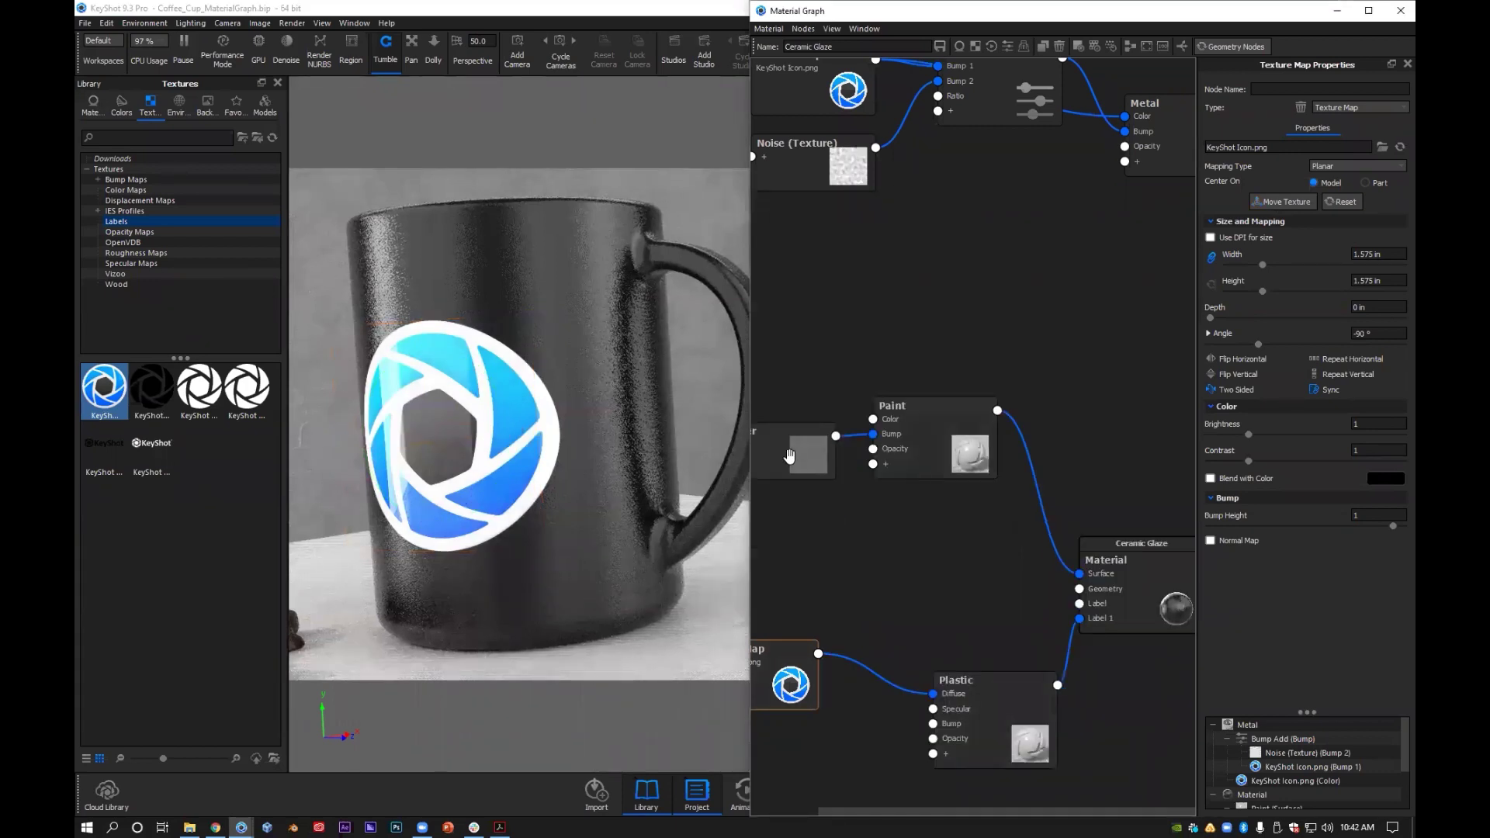
left_click_drag(931, 435, 958, 364)
left_click_drag(1134, 598, 1097, 528)
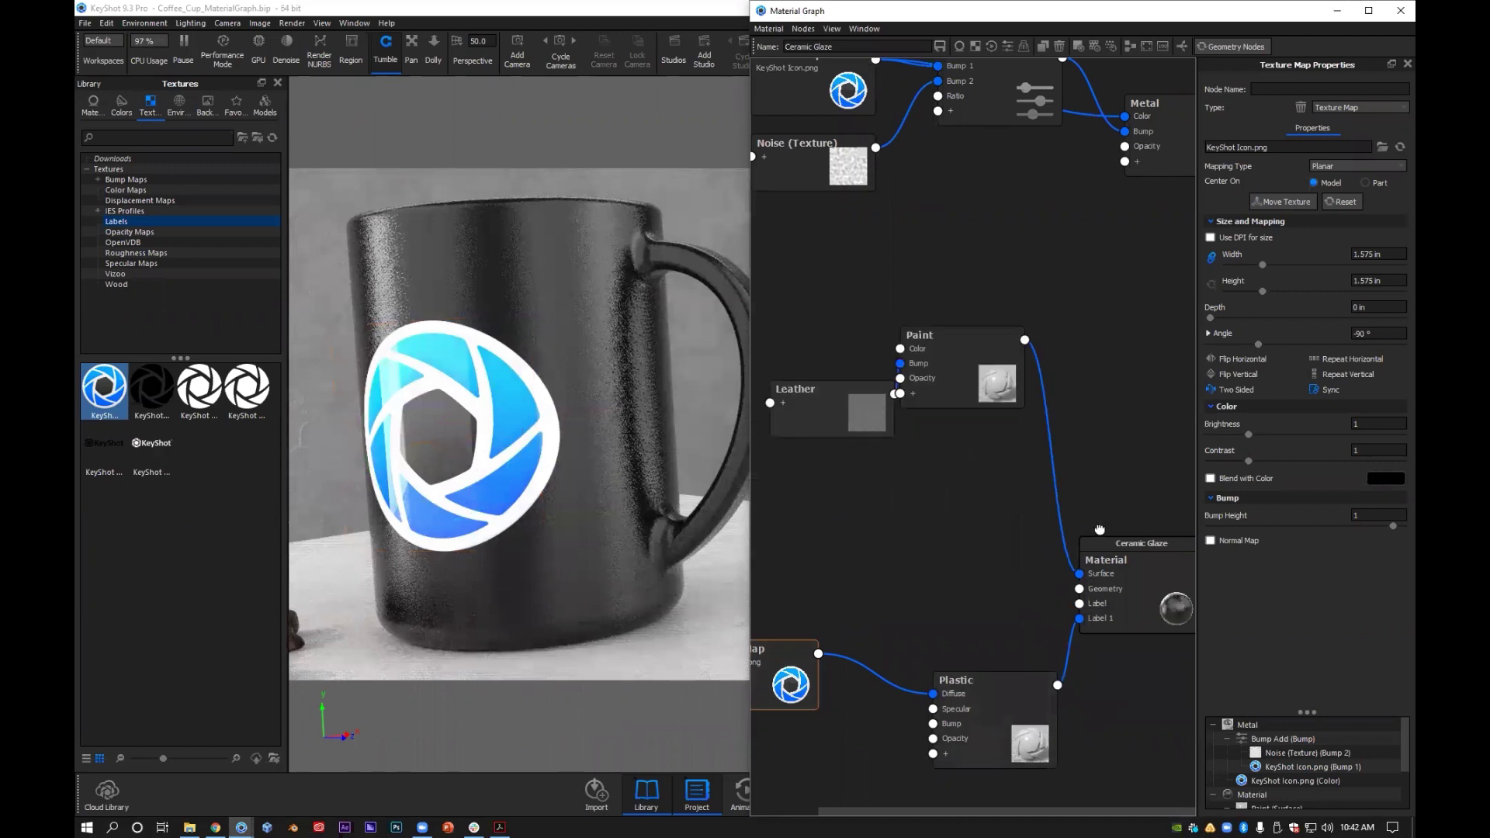
left_click_drag(956, 680, 987, 611)
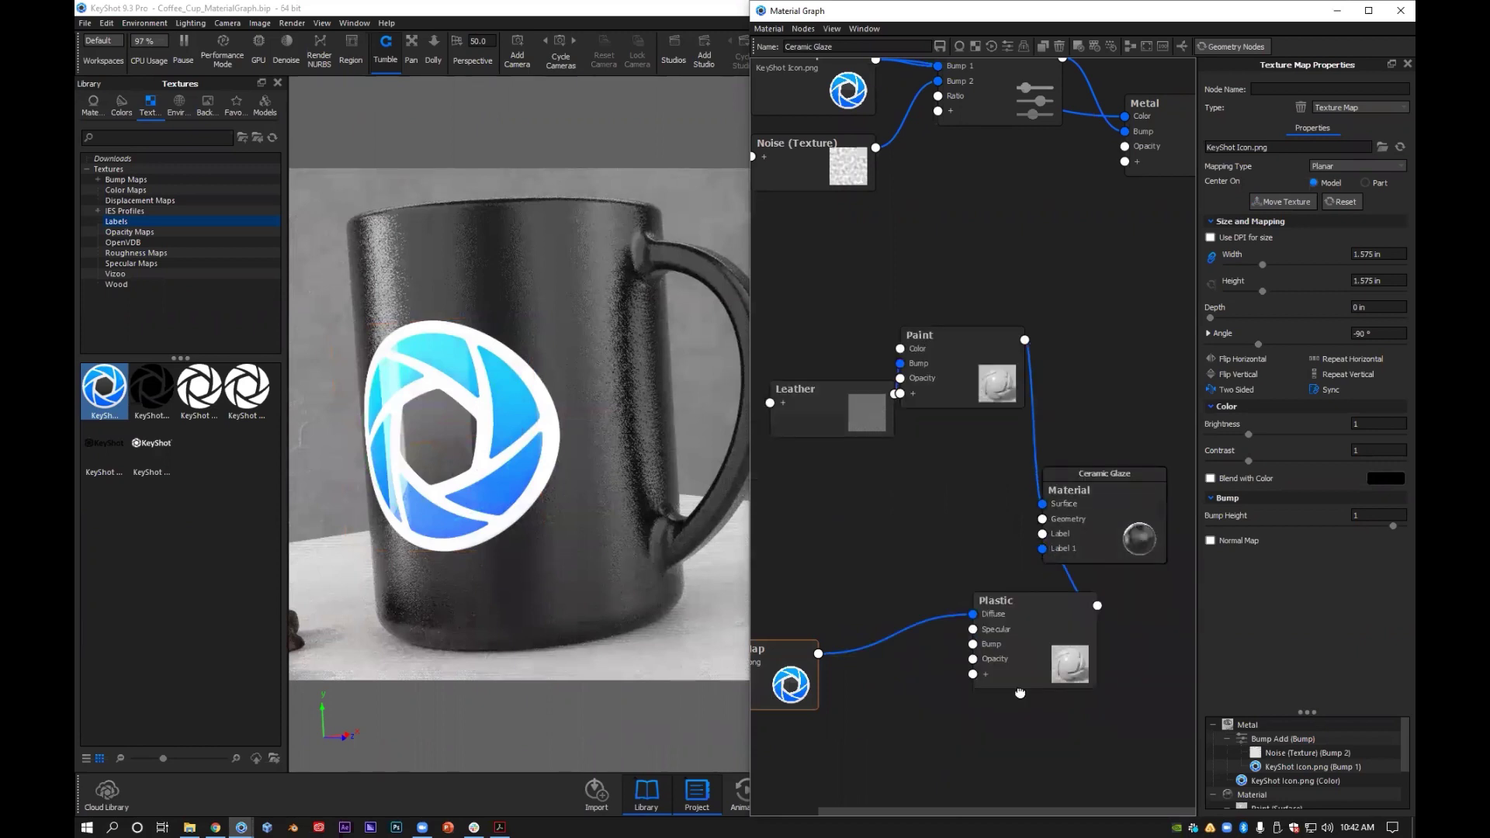
left_click_drag(771, 688, 859, 584)
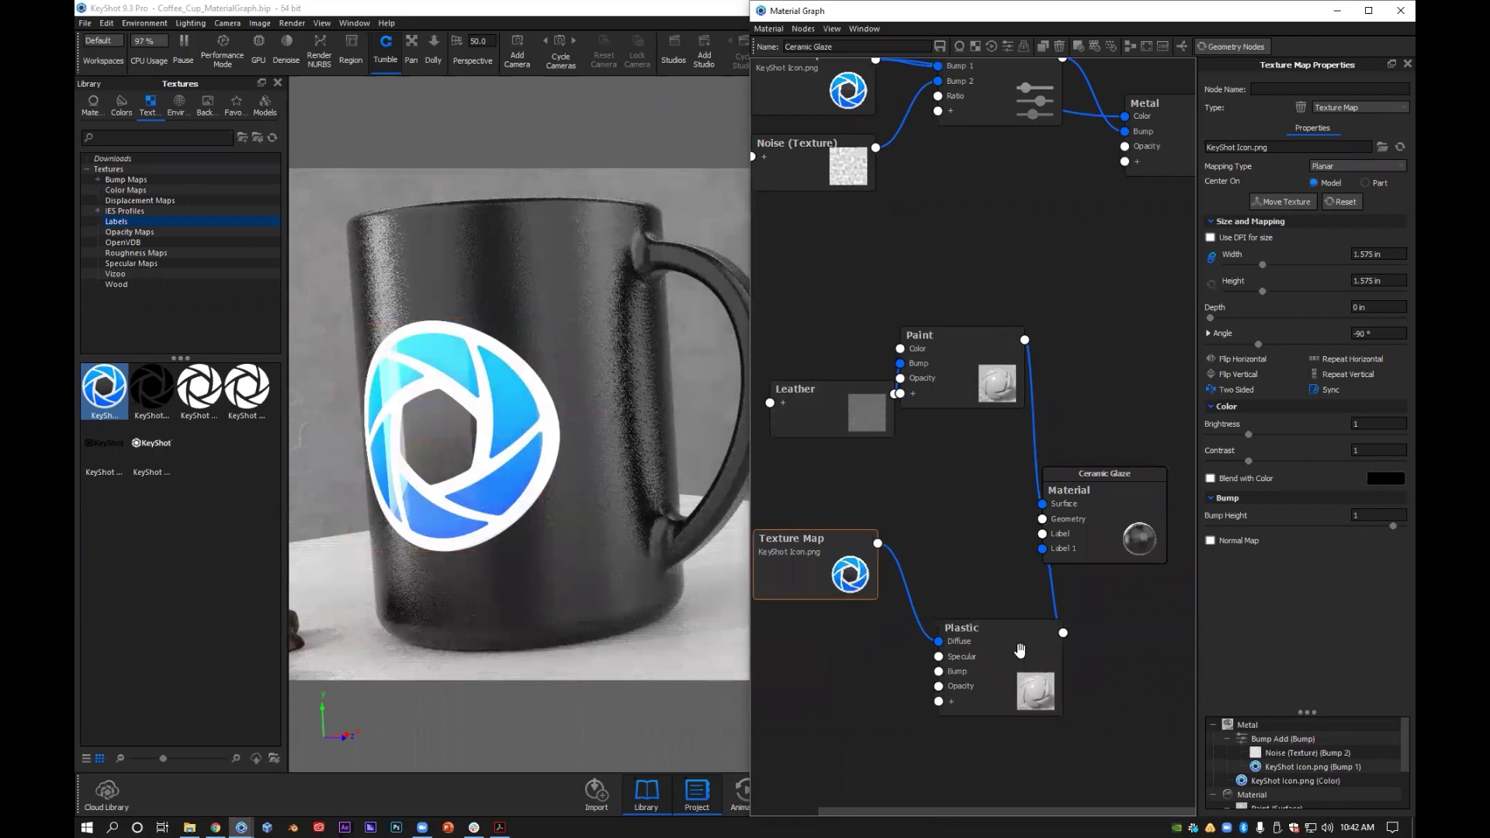
Change the label's Plastic node to the Metal material type
left_click(1021, 650)
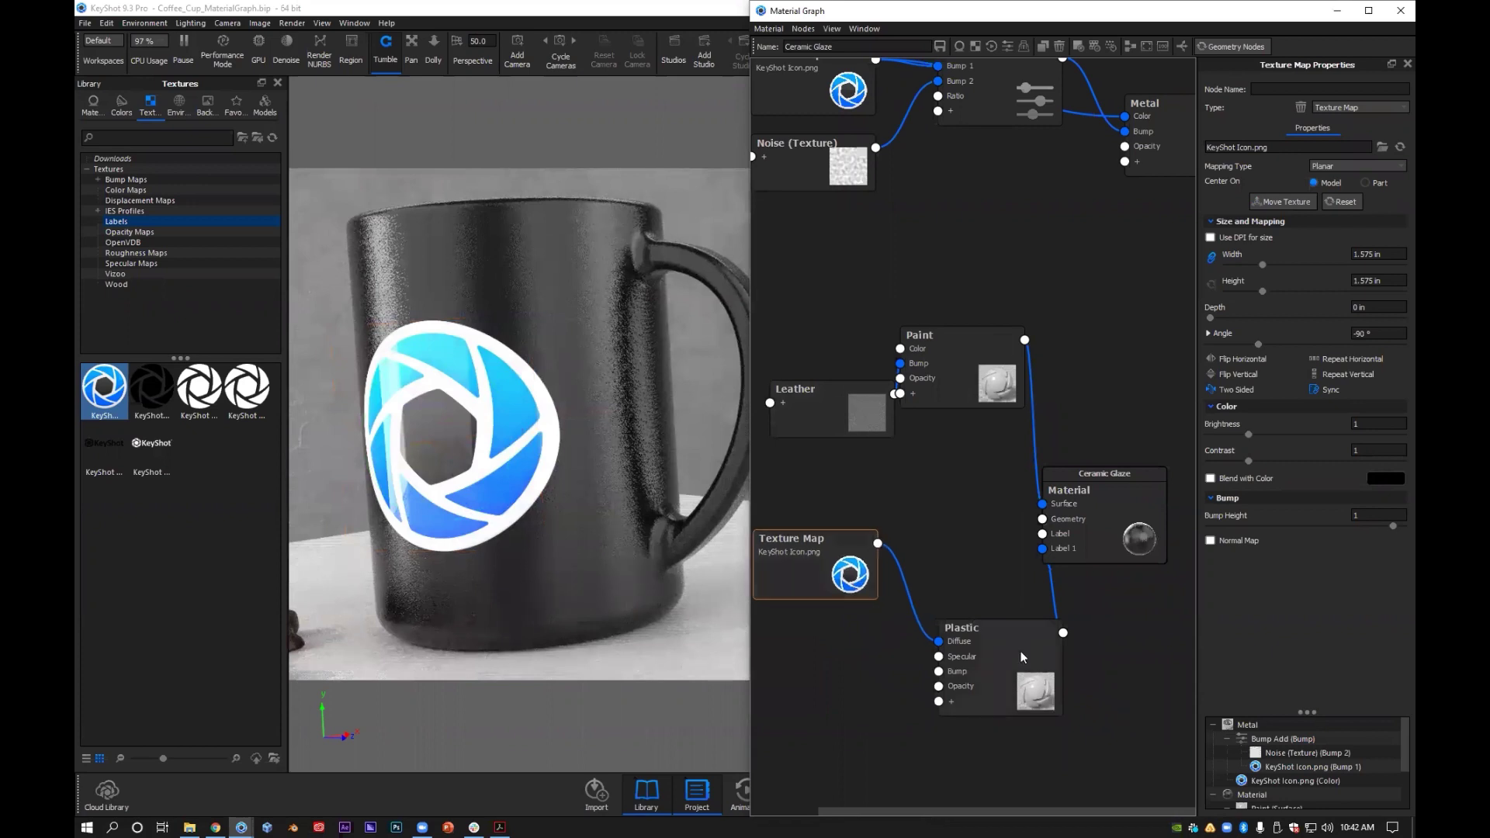
left_click(1379, 108)
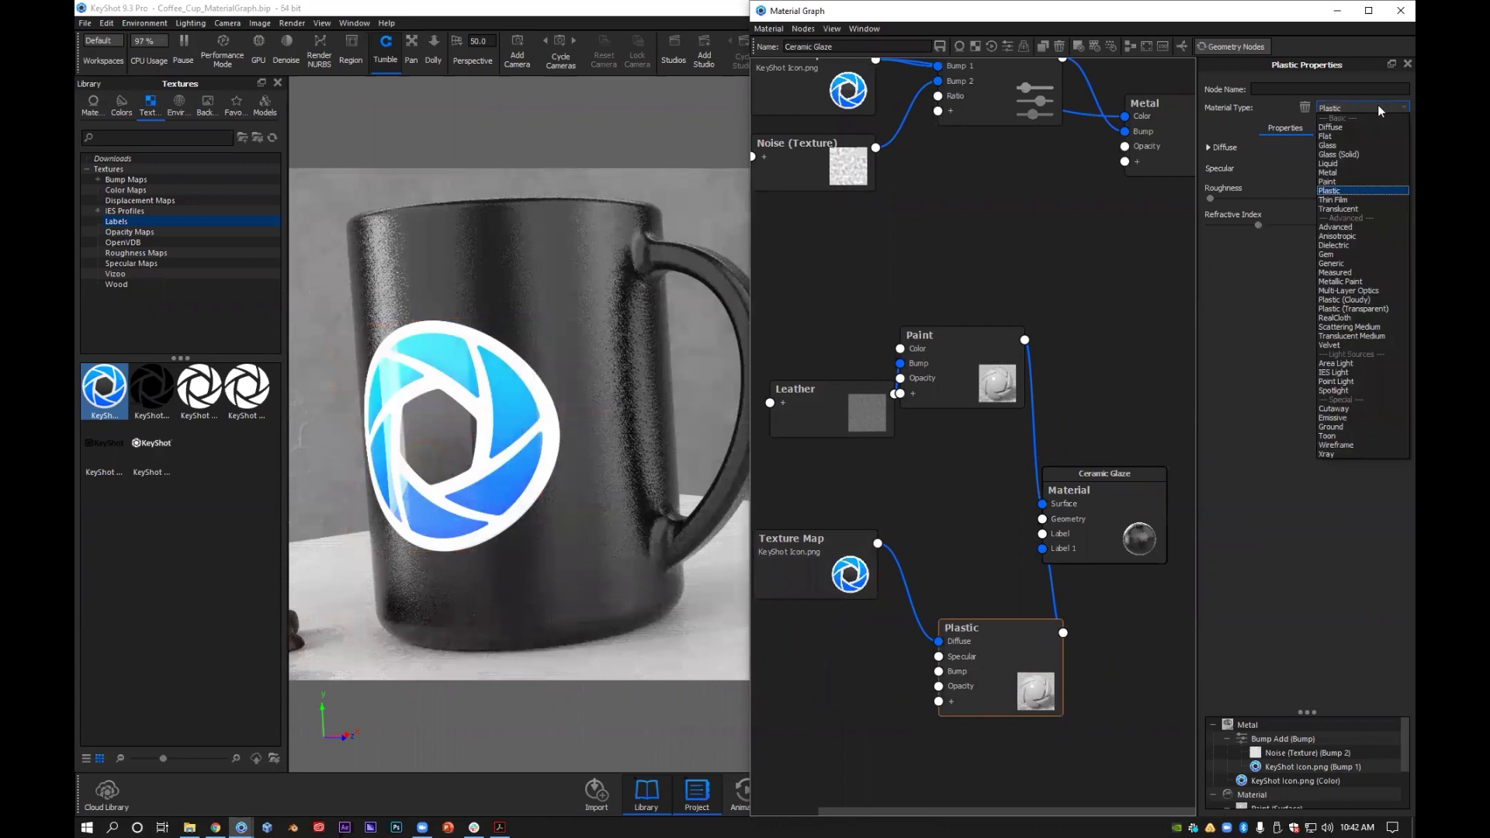
key("g")
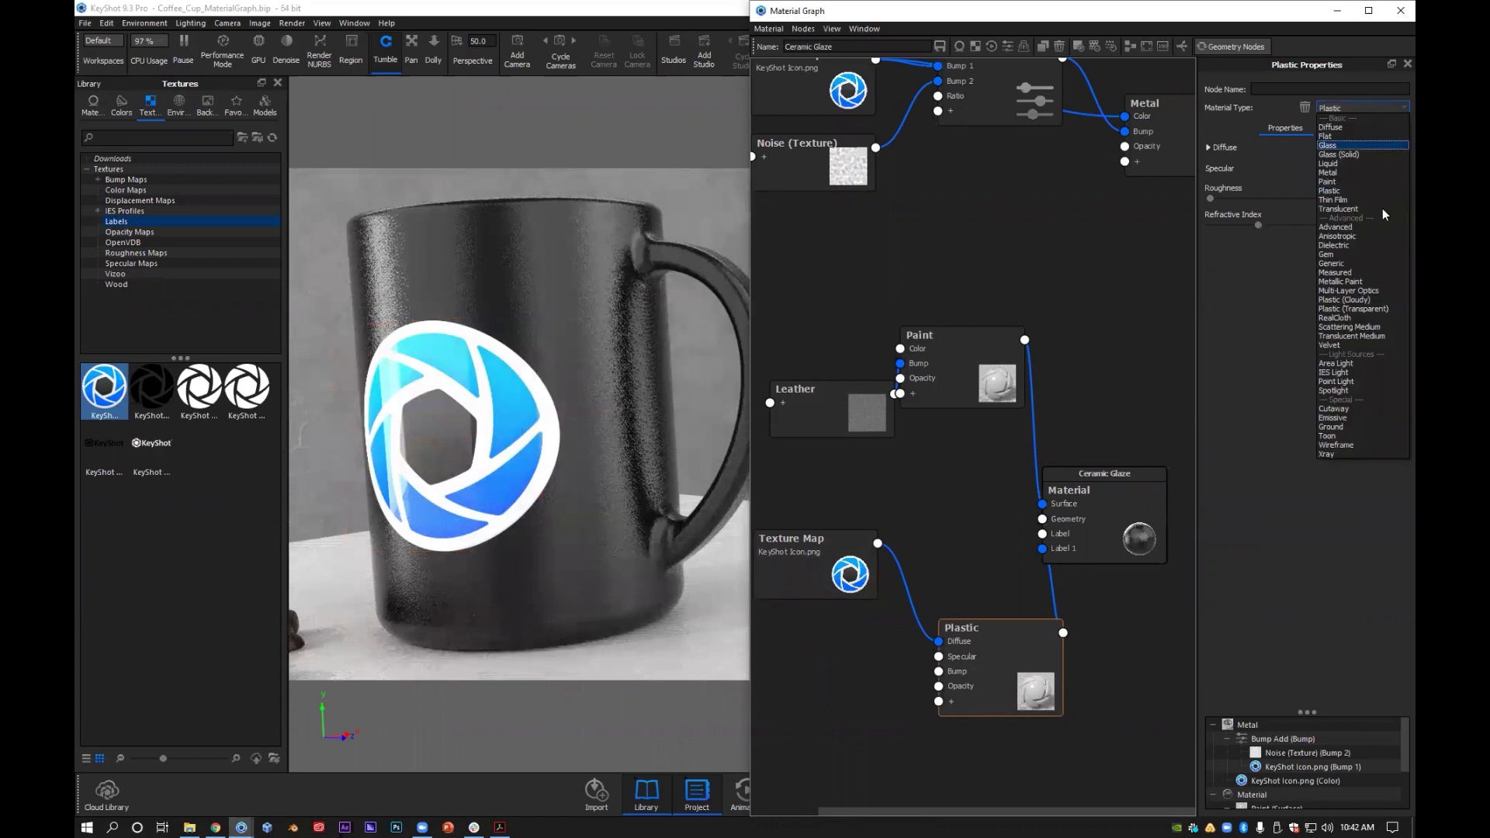
left_click(1366, 173)
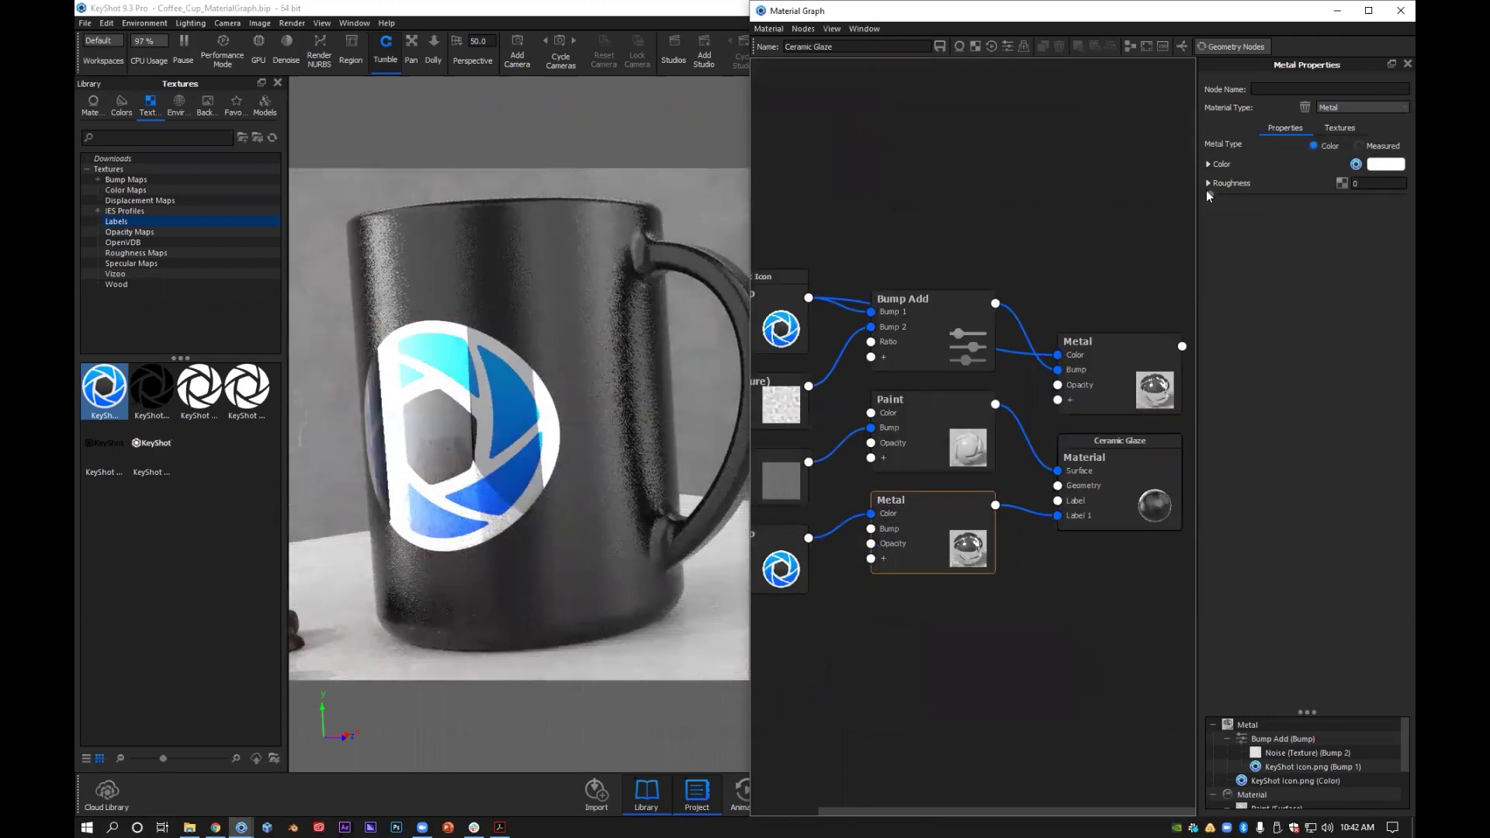
Set the label's Metal node roughness to 0.0525
left_click_drag(1207, 193, 1231, 196)
left_click(1245, 196)
left_click_drag(1244, 197, 1243, 198)
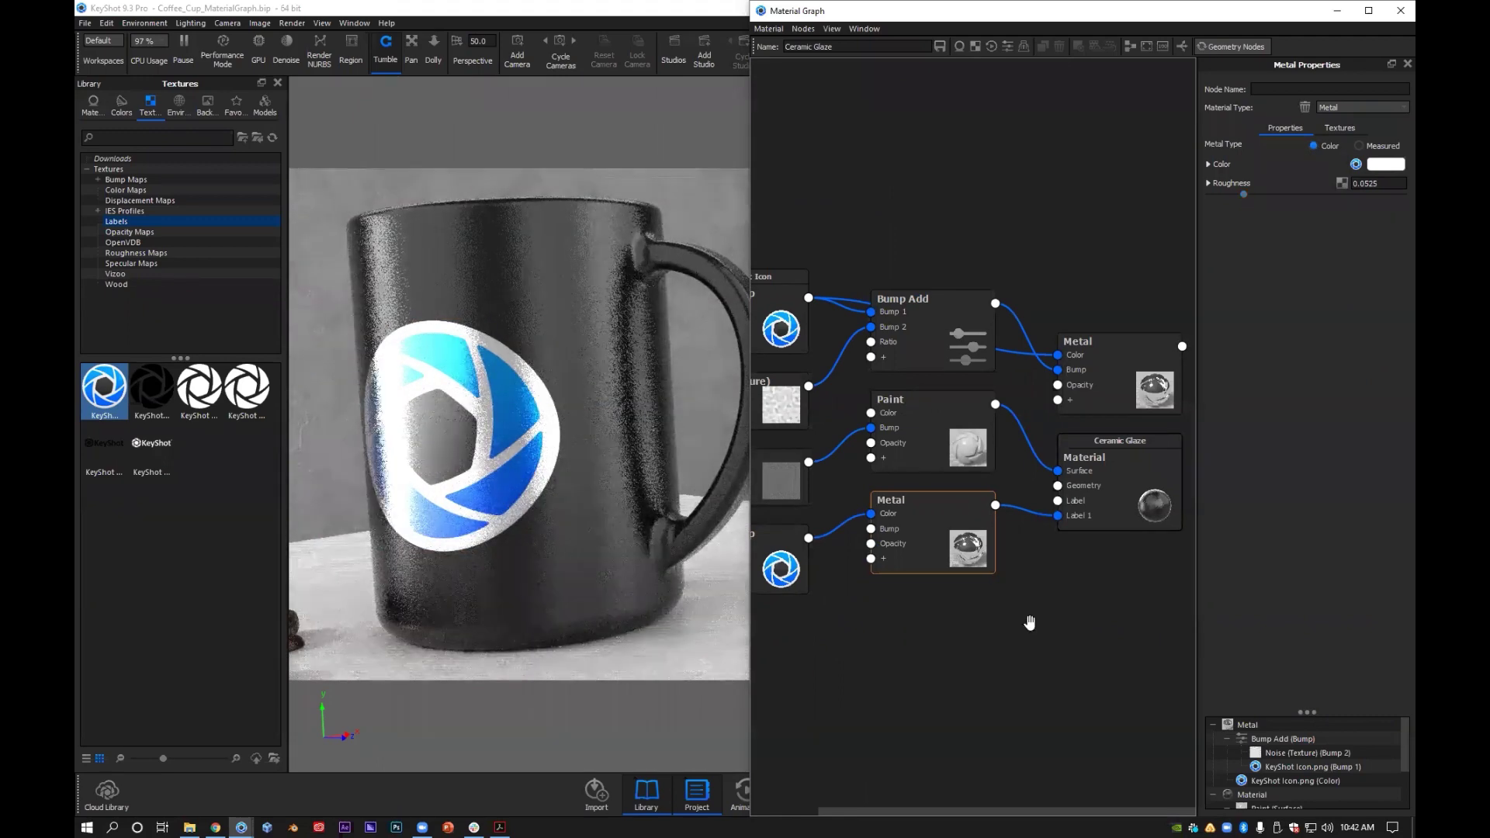
Shift the label's Metal and Texture Map nodes below the surface branch and connect the KeyShot Icon texture to the Metal's Bump input
left_click_drag(892, 501, 970, 542)
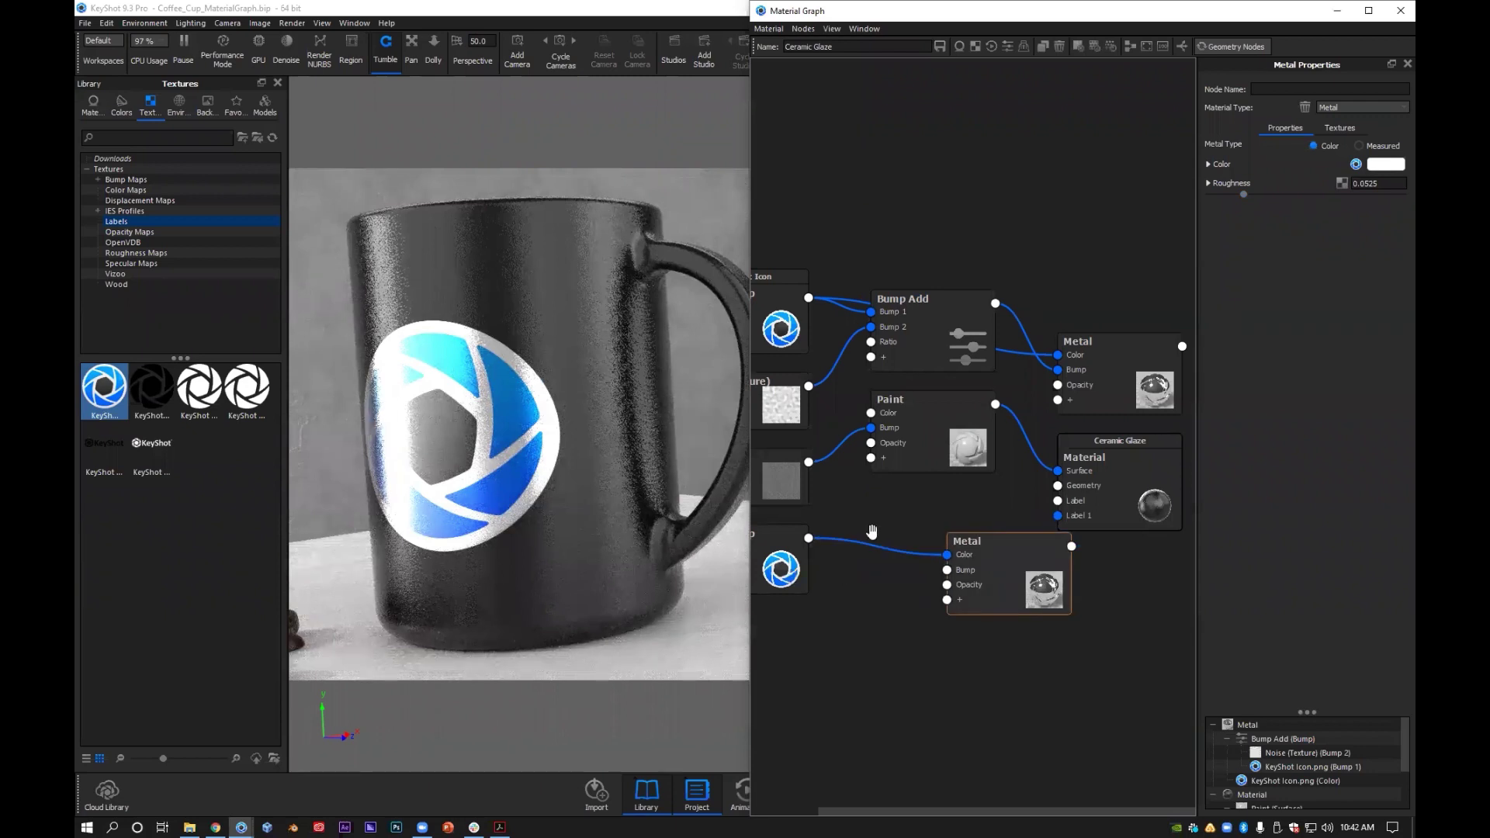
left_click_drag(810, 544, 863, 542)
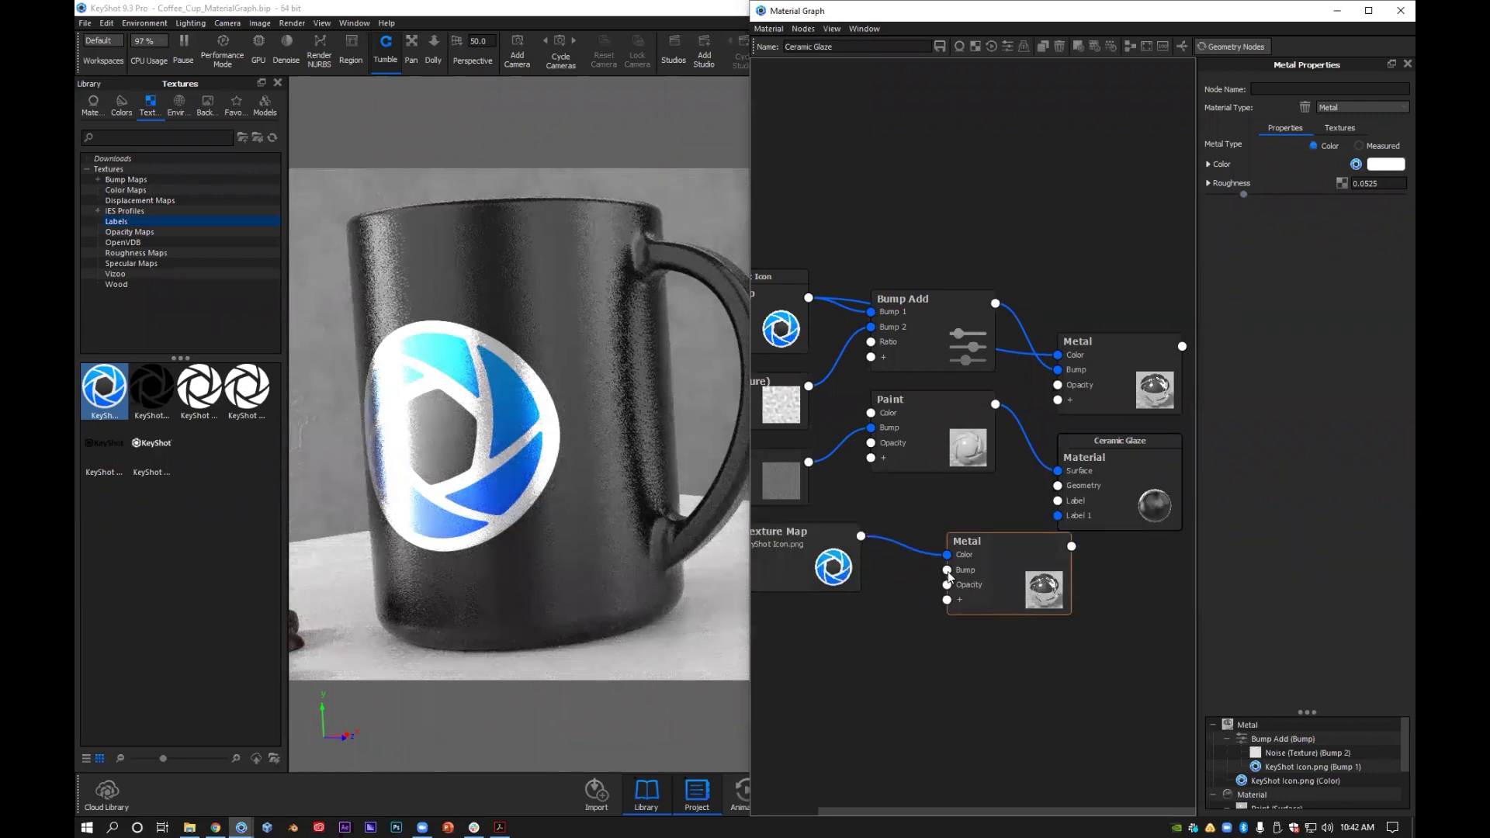
left_click_drag(947, 571, 860, 536)
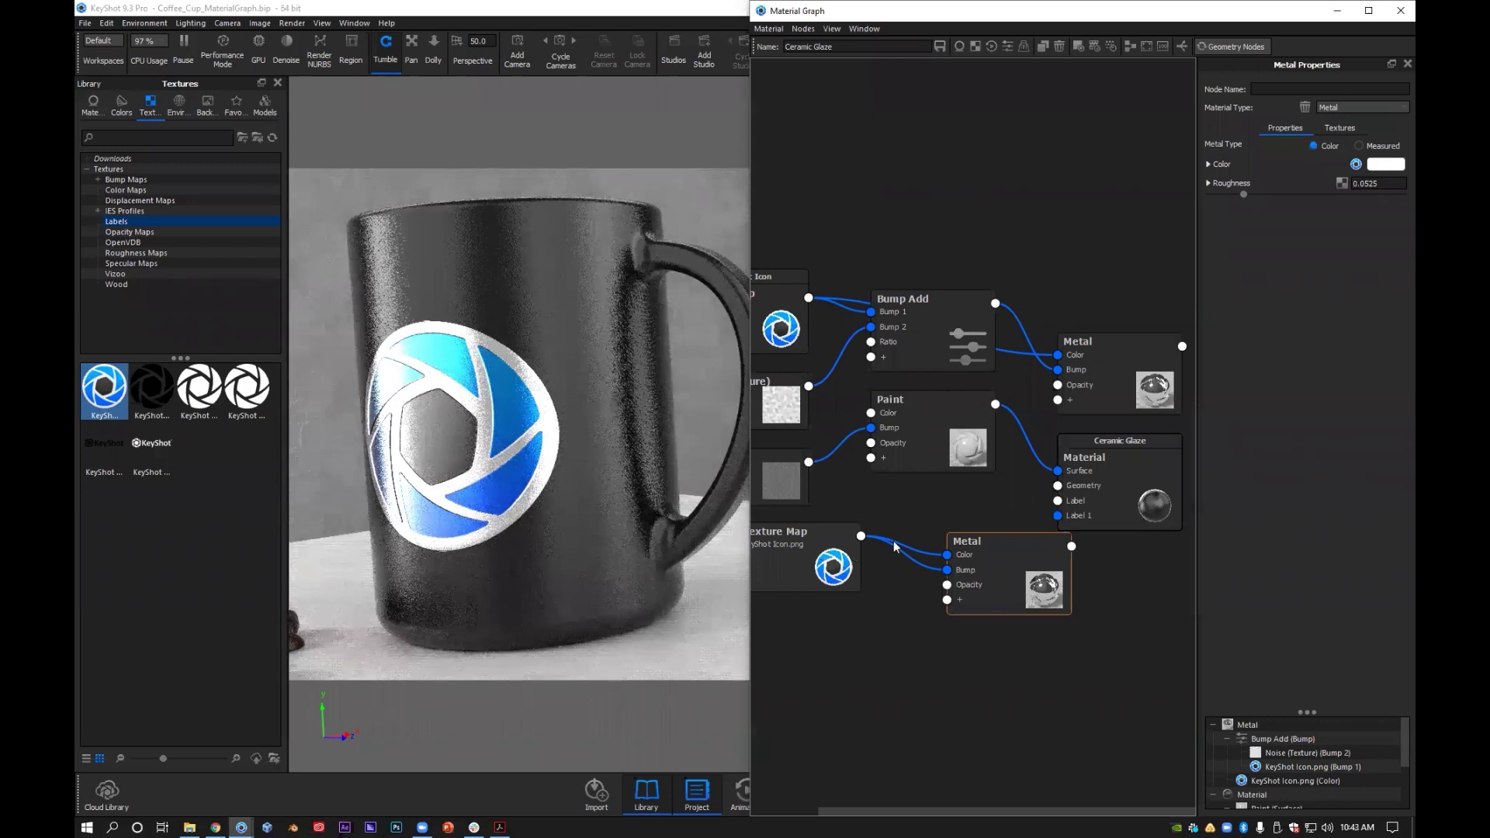
Reposition the label's Texture Map and Metal nodes side by side beneath the Paint and Material nodes
left_click_drag(823, 553, 856, 558)
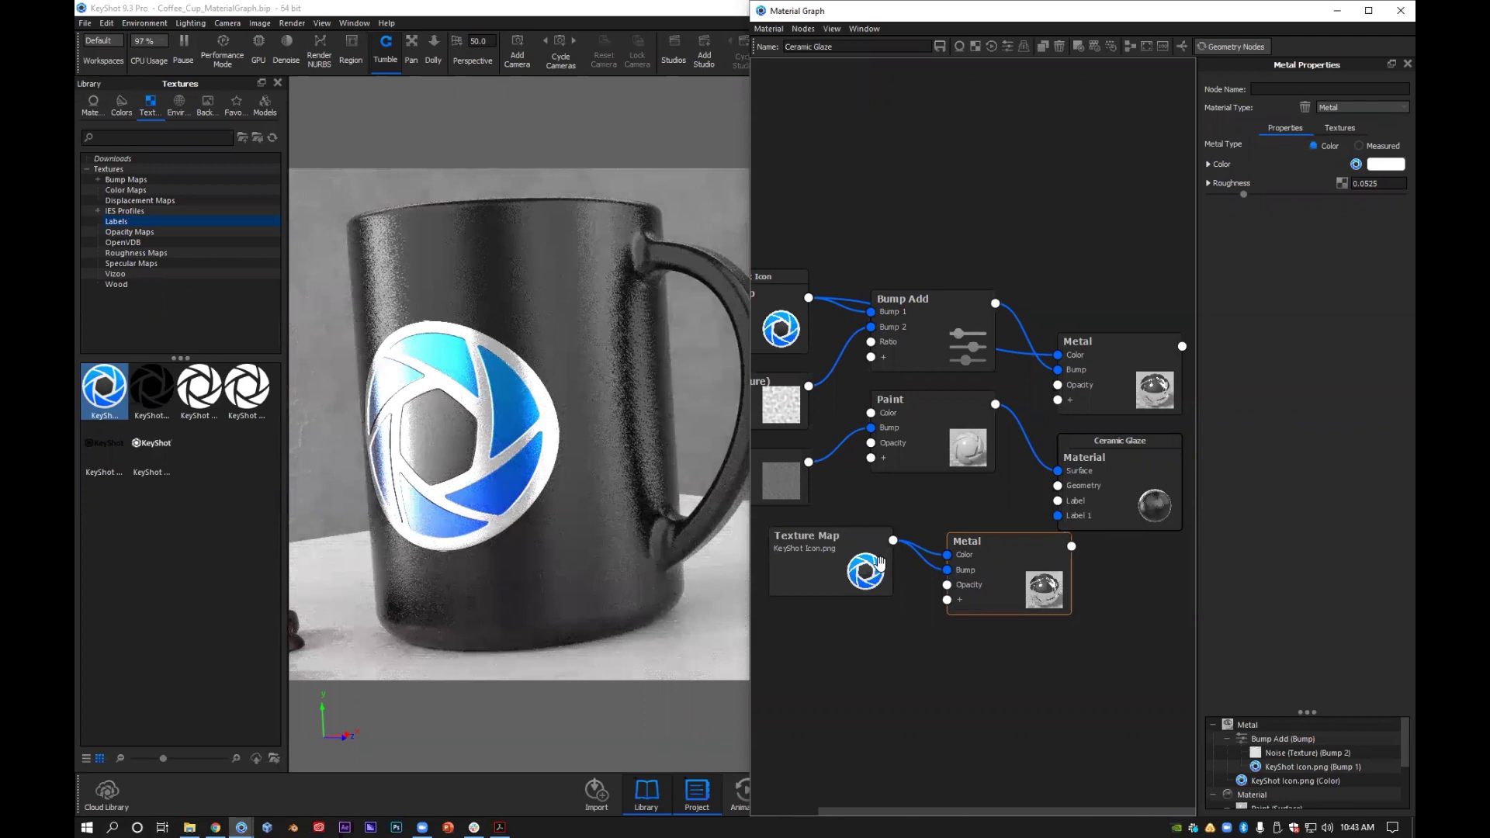
left_click_drag(879, 572, 880, 559)
left_click_drag(977, 570, 1016, 580)
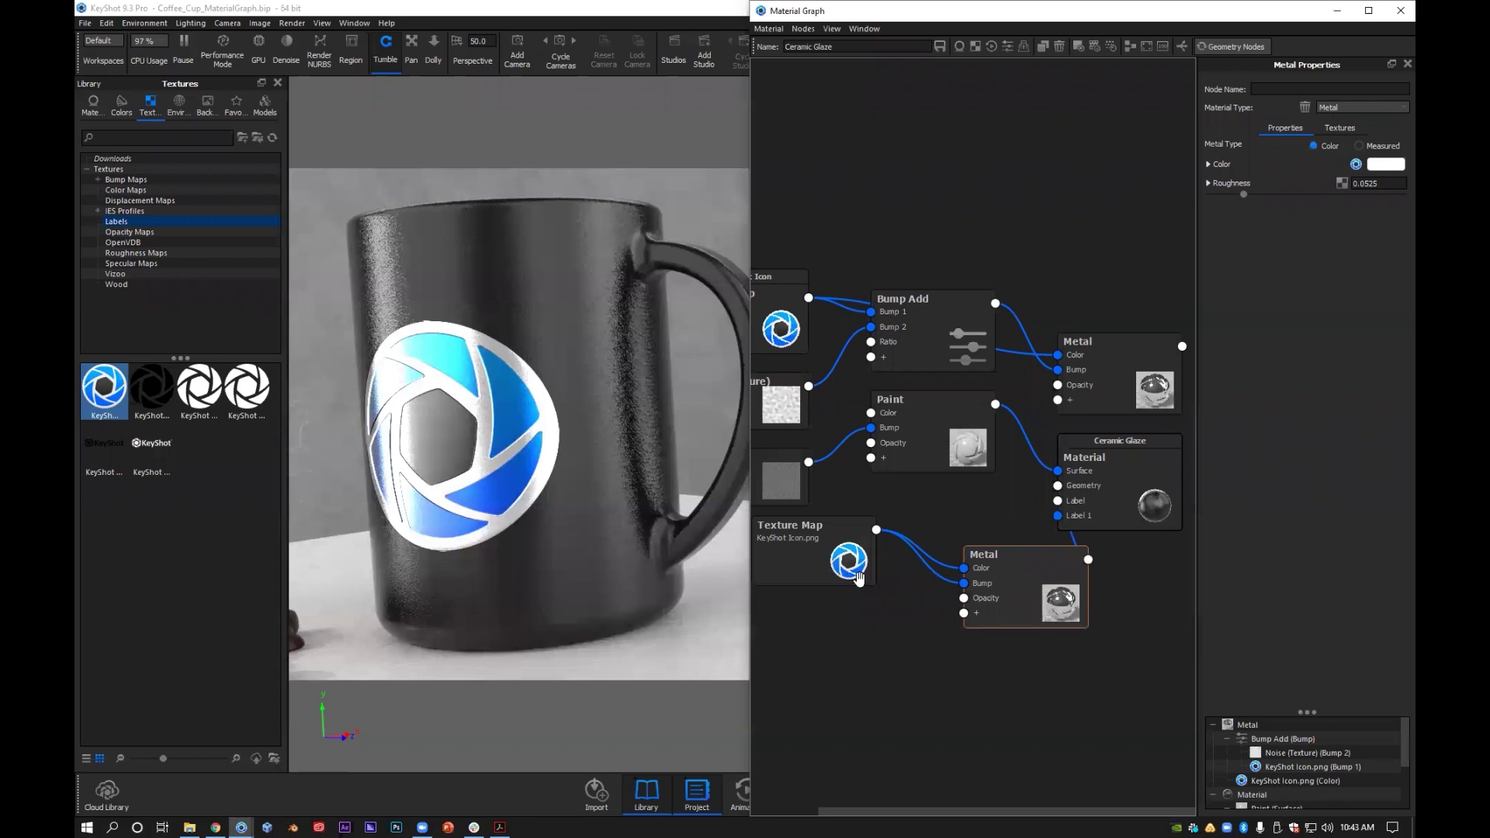
left_click_drag(857, 582, 871, 583)
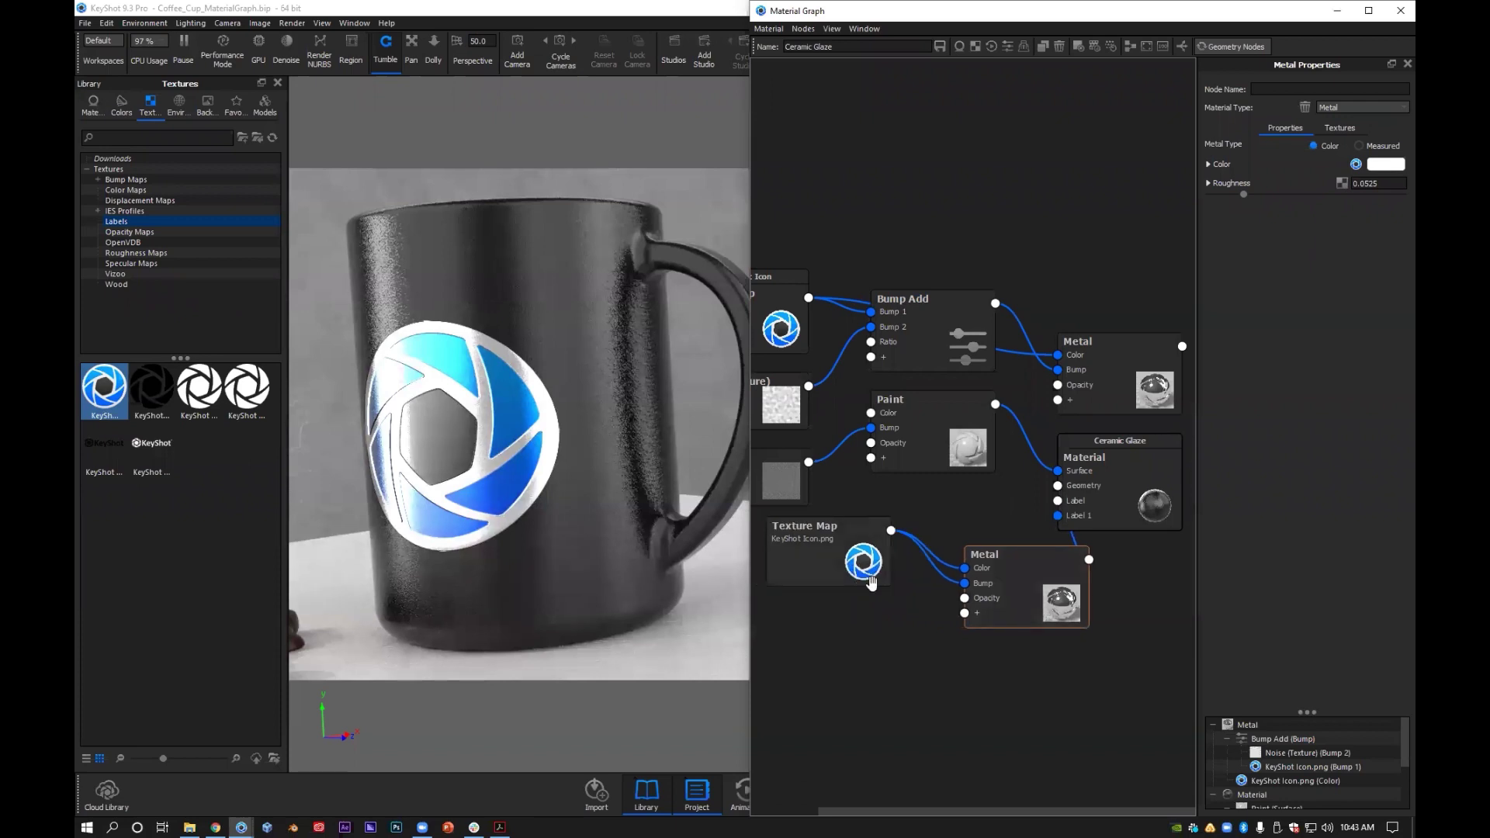
left_click_drag(841, 584, 853, 604)
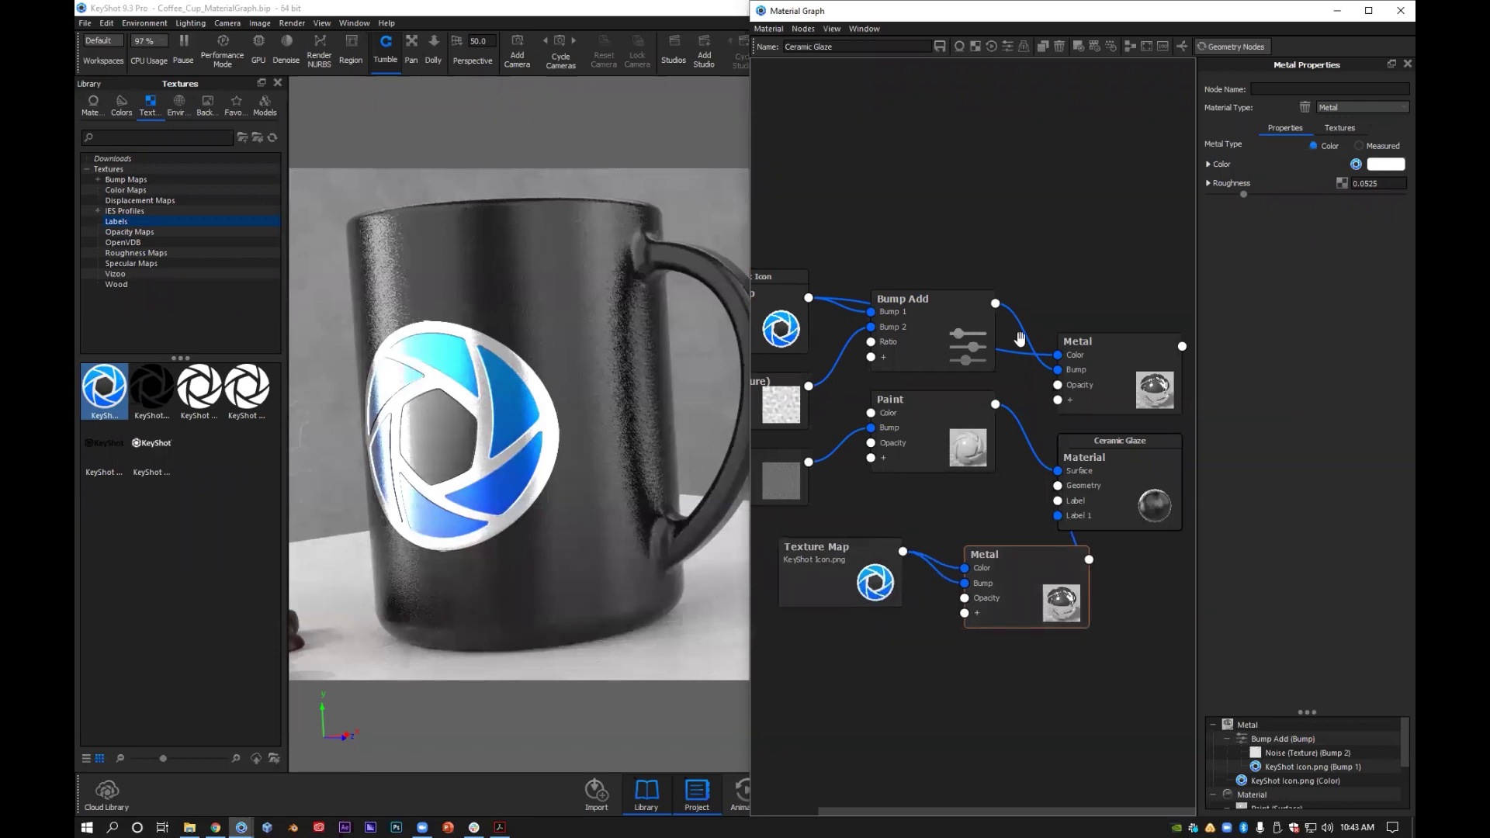
Insert a Bump Add utility into the label's texture-to-Bump connection and place it below the Metal node
right_click(932, 567)
mouse_move(961, 612)
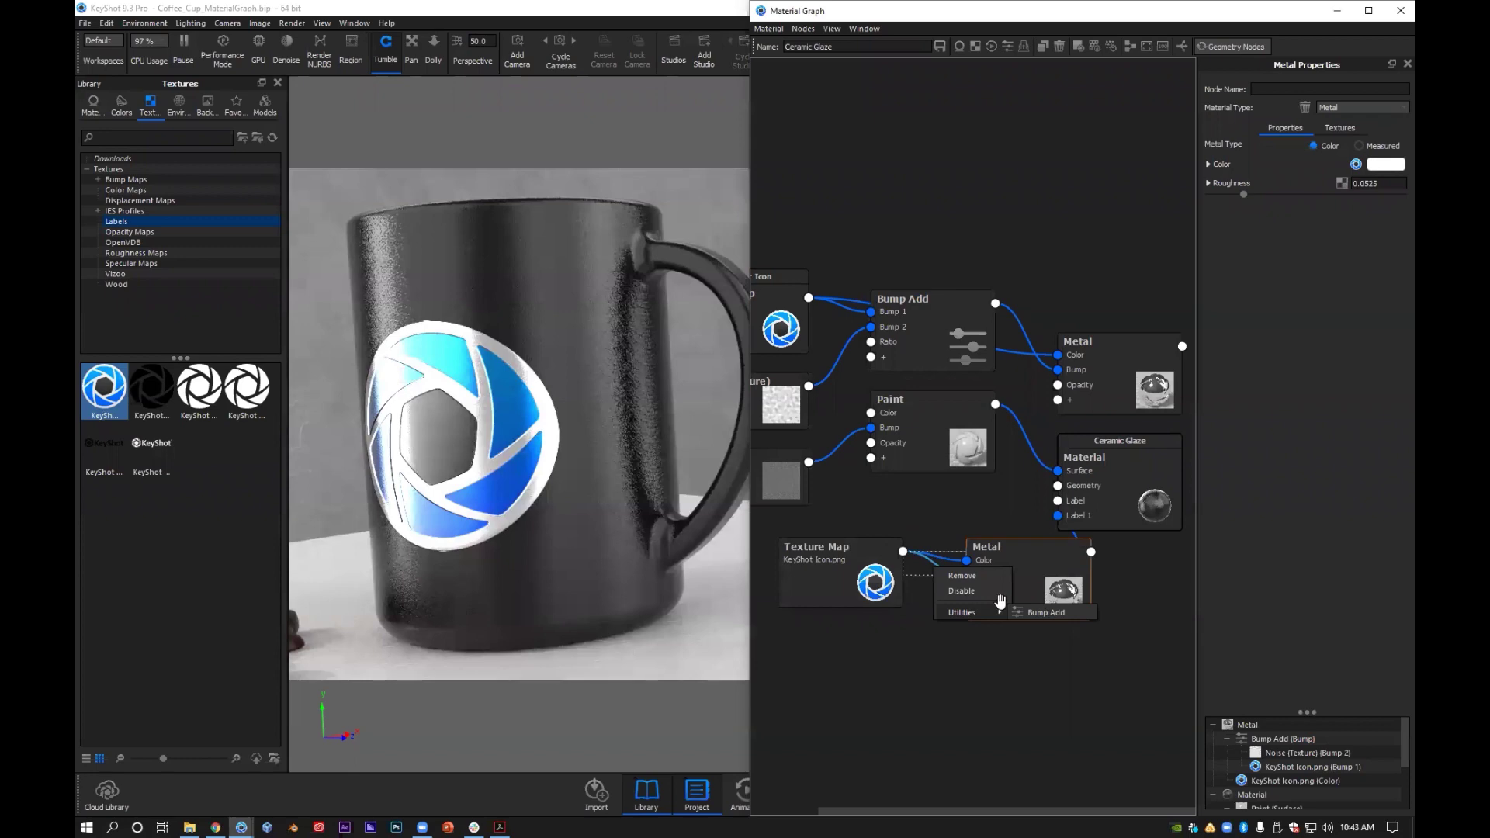
left_click(1045, 607)
left_click_drag(933, 605, 938, 706)
Add a Noise (Fractal) texture node and connect it to the Bump 2 input of the label's Bump Add
right_click(937, 705)
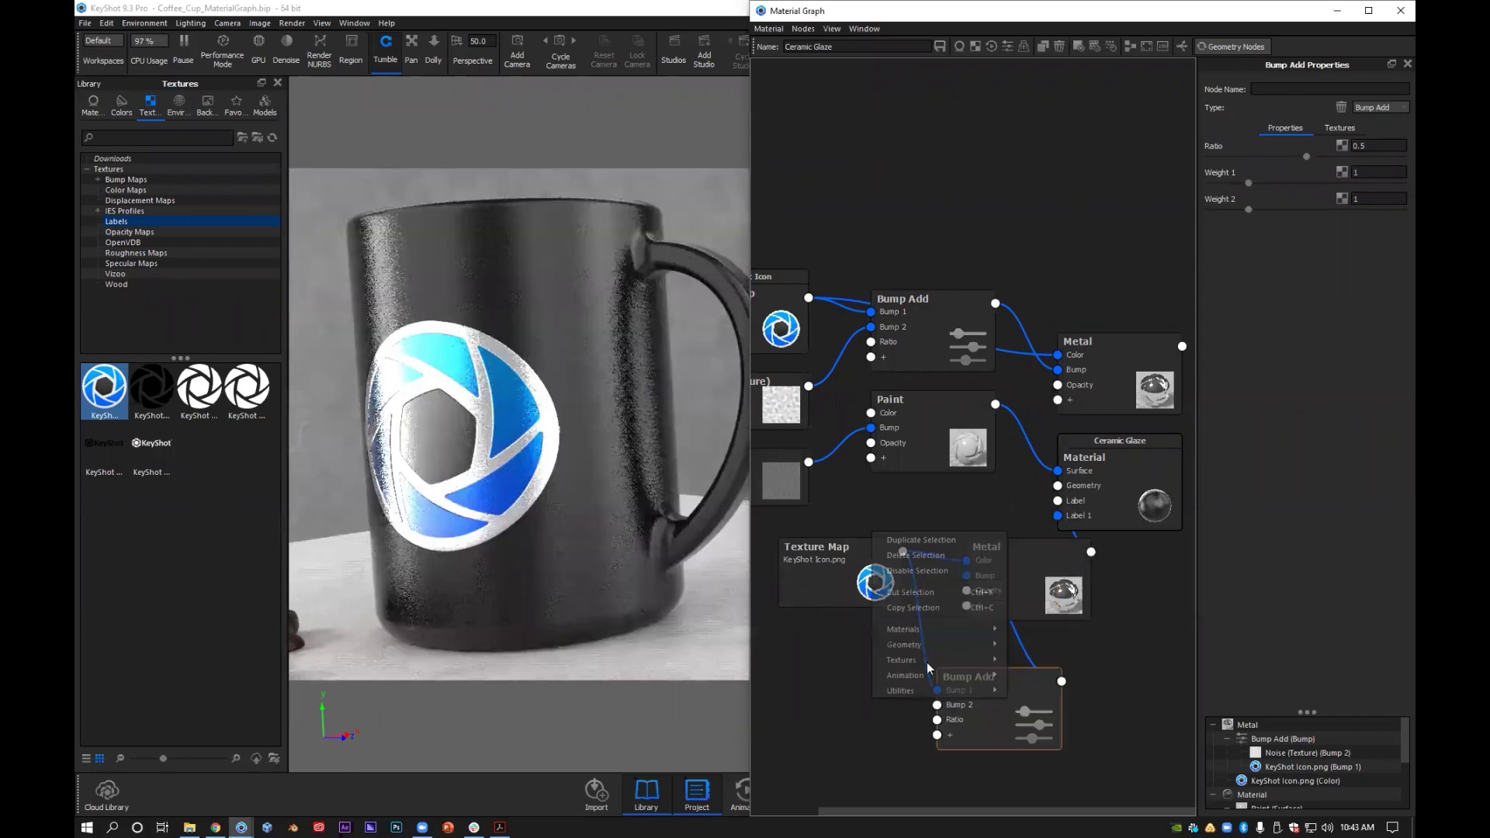
mouse_move(928, 661)
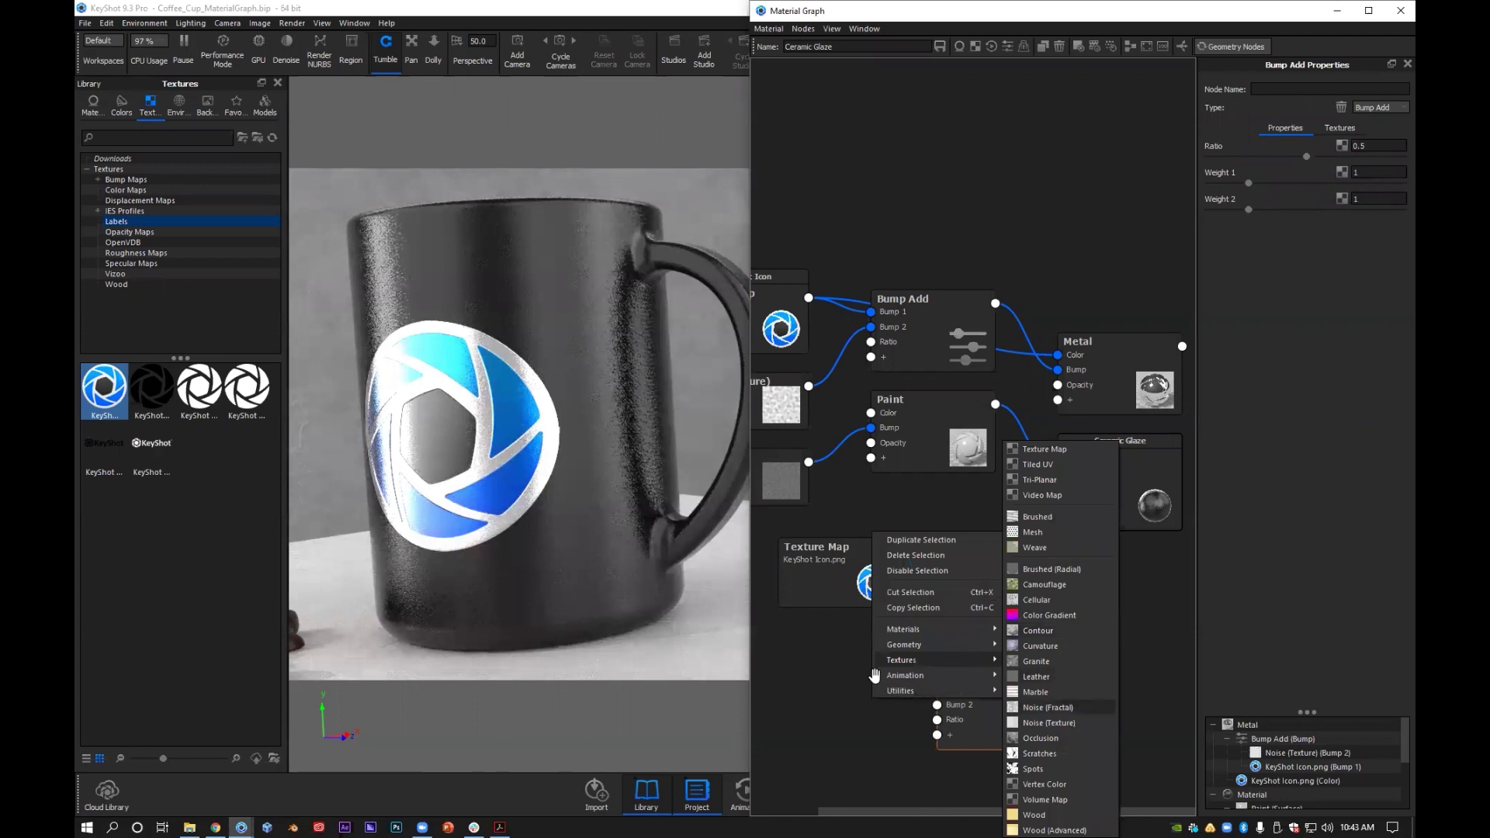
left_click_drag(874, 673, 937, 704)
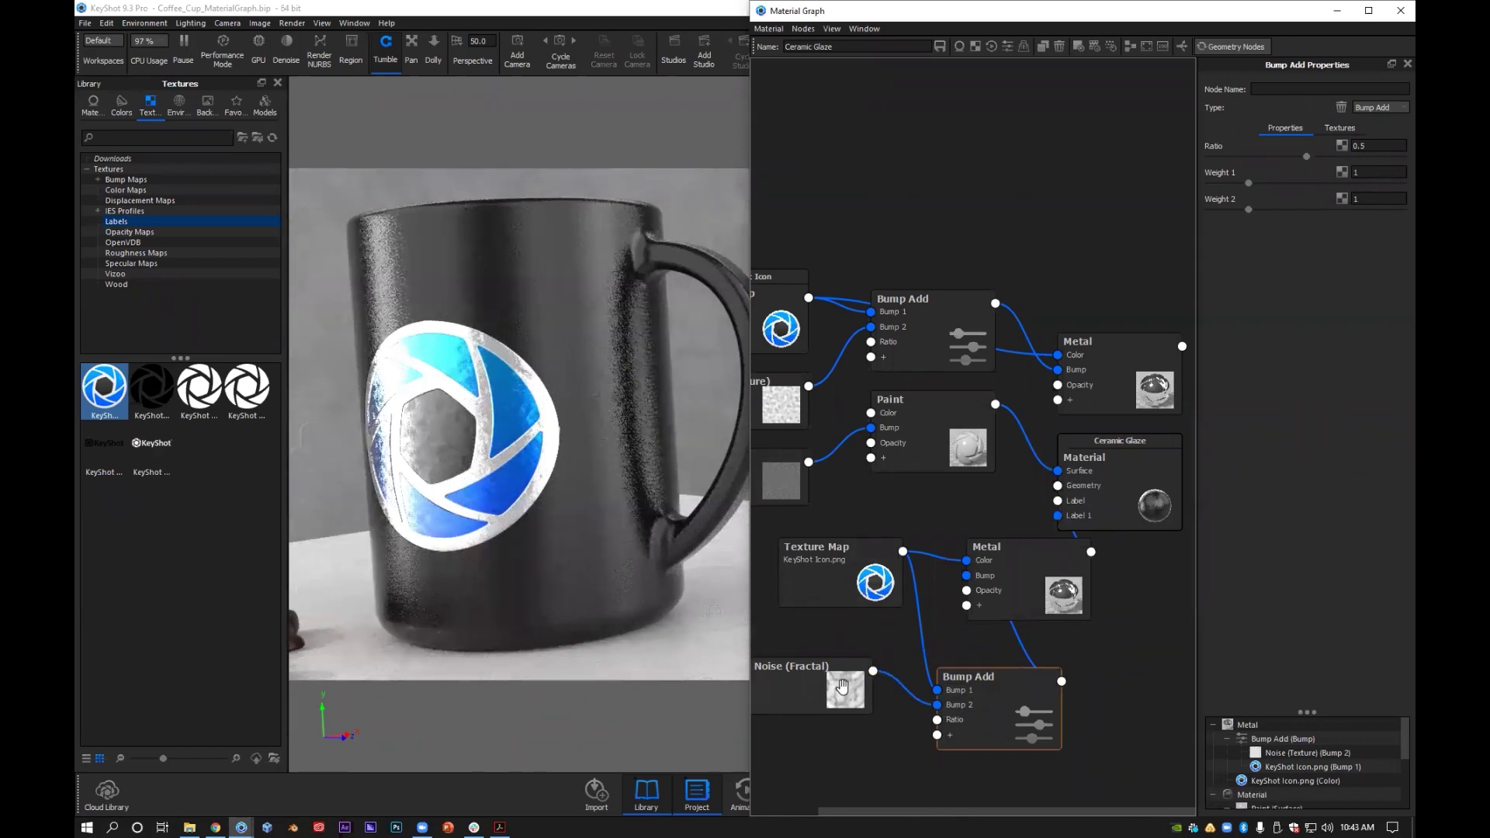
Using the color preview, set the Noise (Fractal) scale to 0.295 in, falloff to 1.377 and bump height to 0.249
key("c")
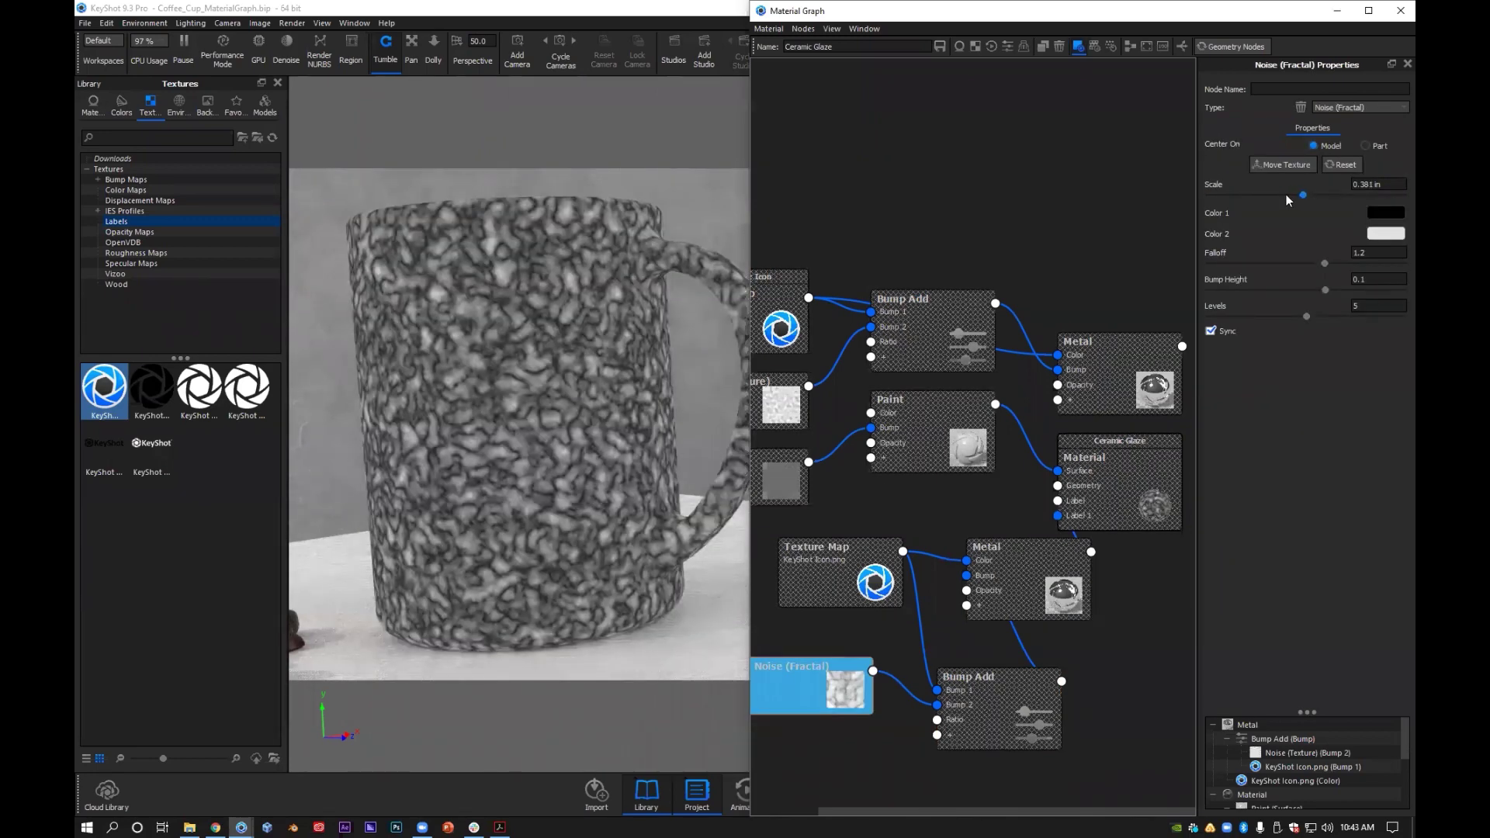
left_click_drag(1283, 194, 1281, 195)
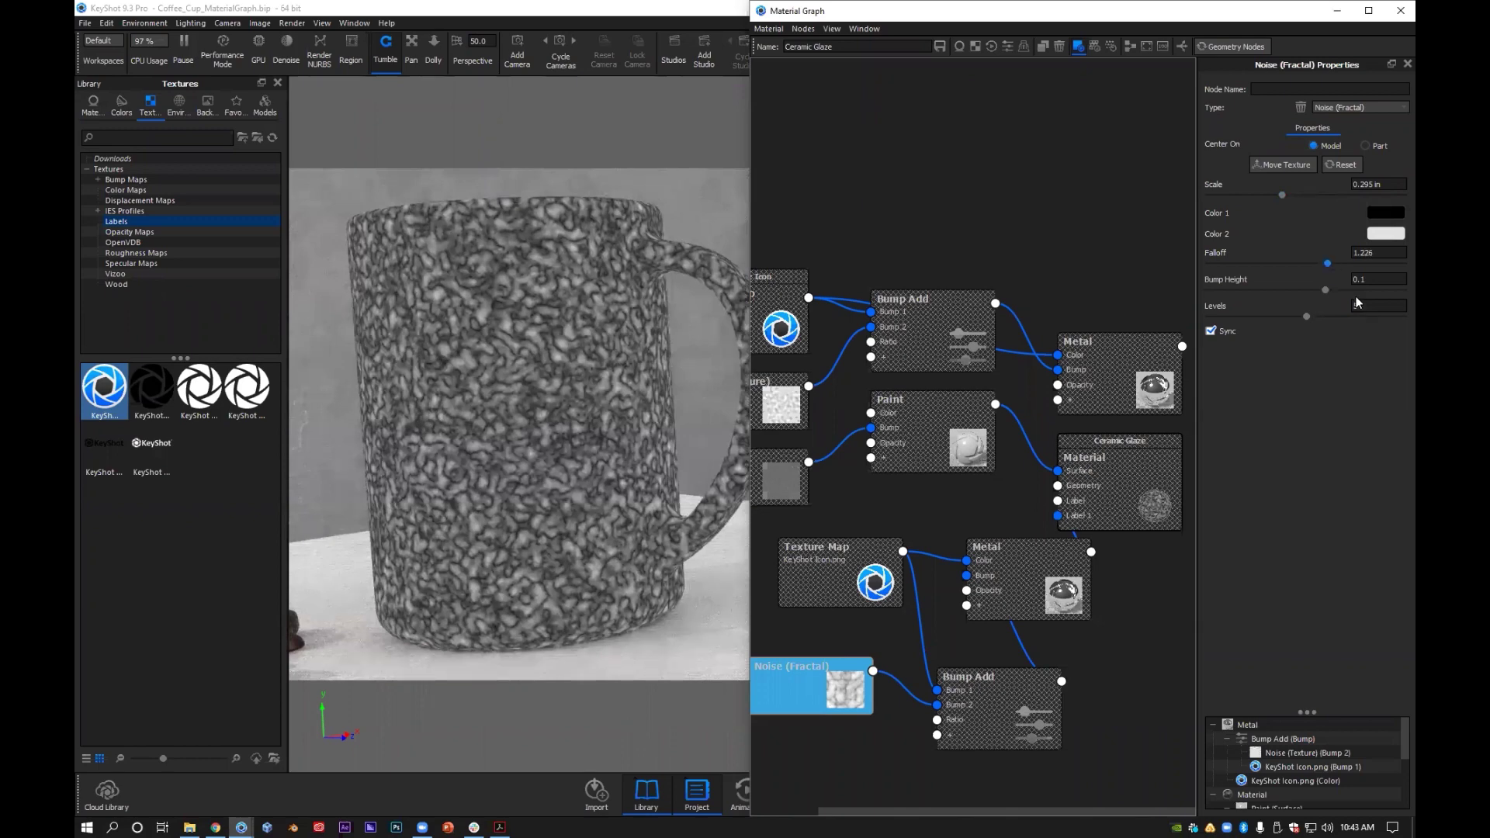
left_click_drag(1325, 289, 1354, 298)
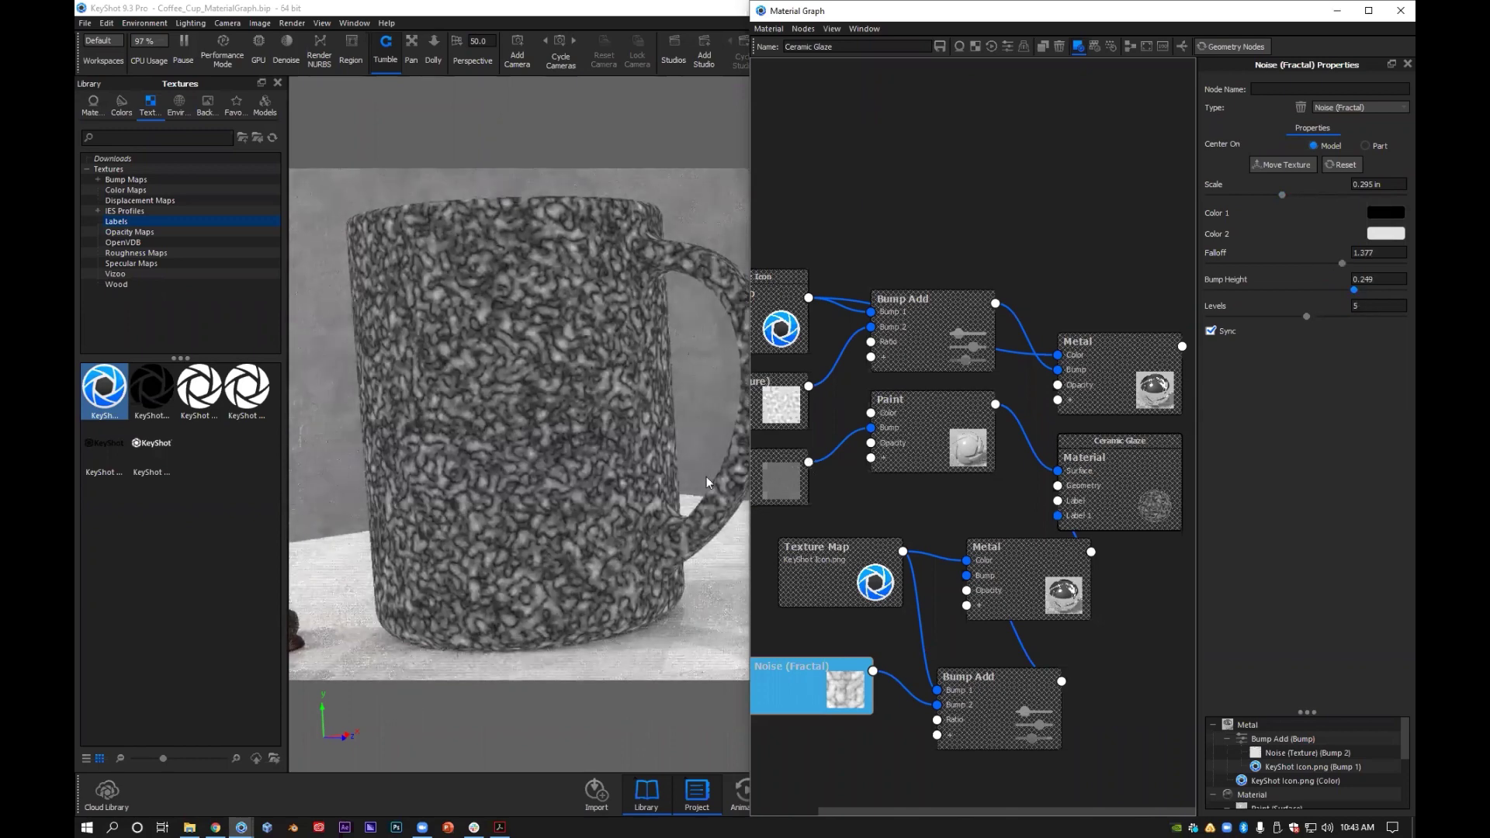
key("c")
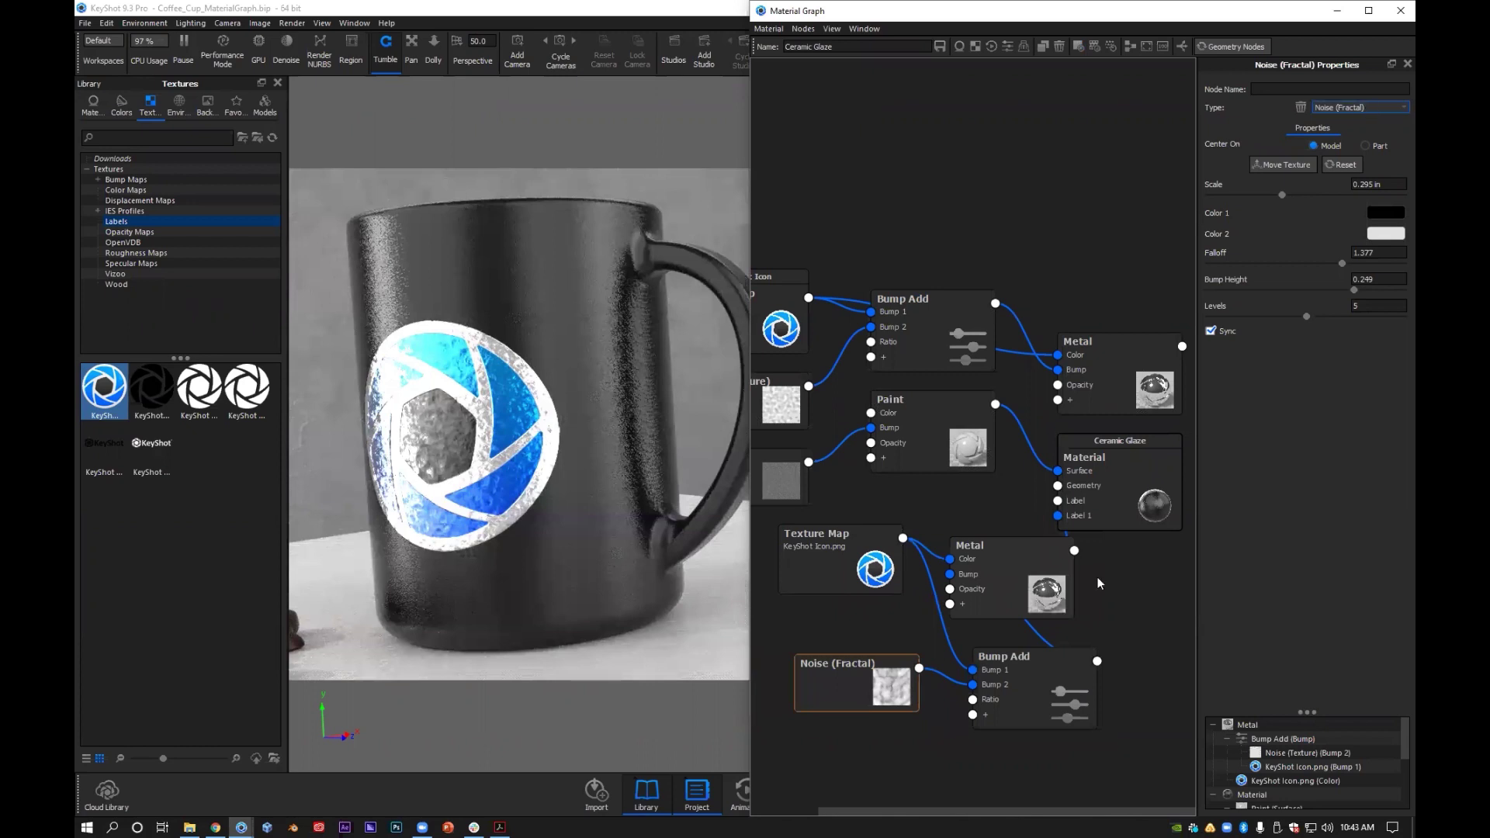
Open the available material types for the label's Metal node
left_click(1031, 600)
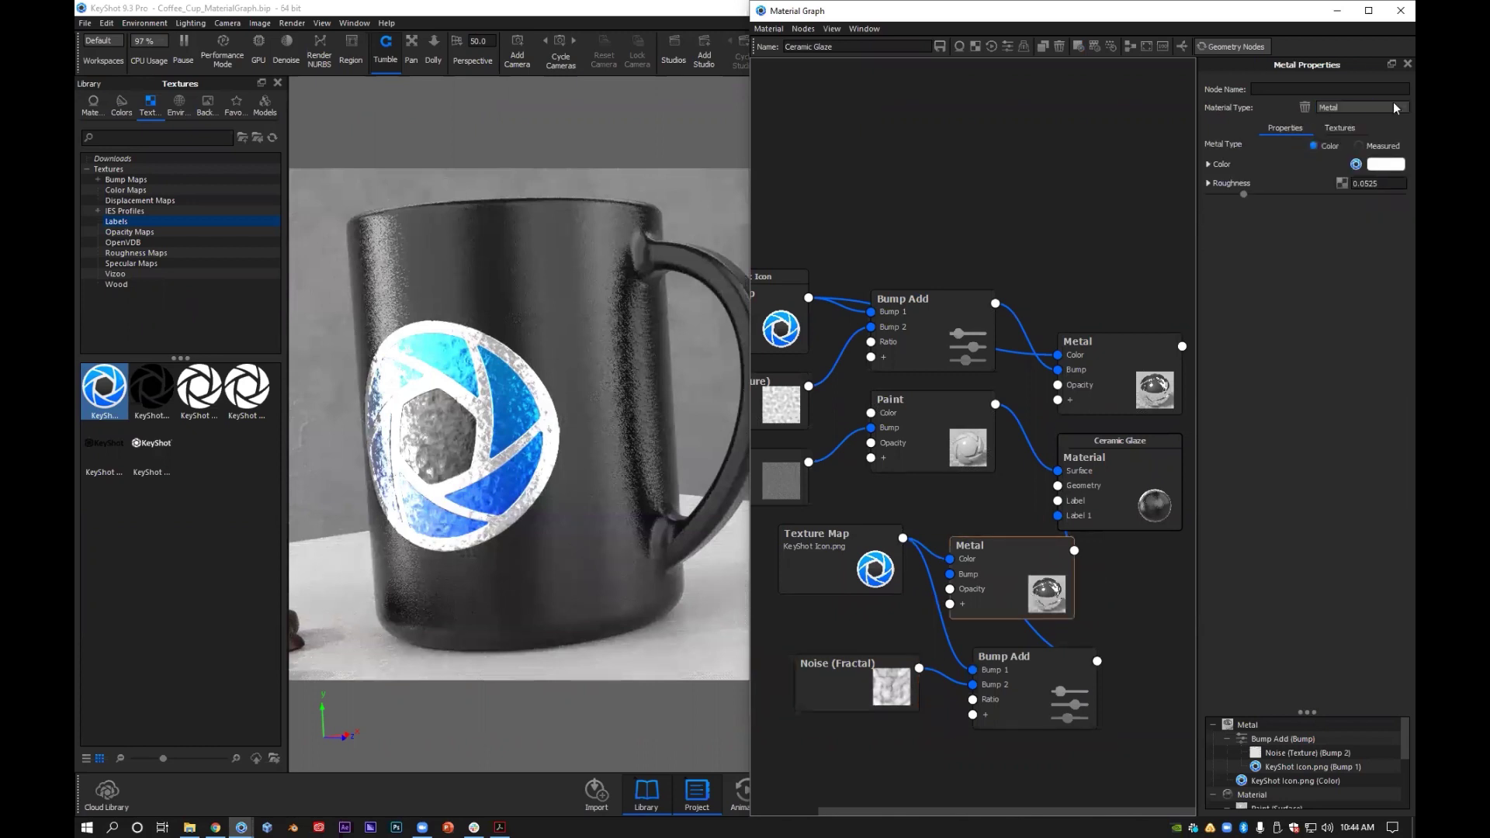
left_click(1365, 107)
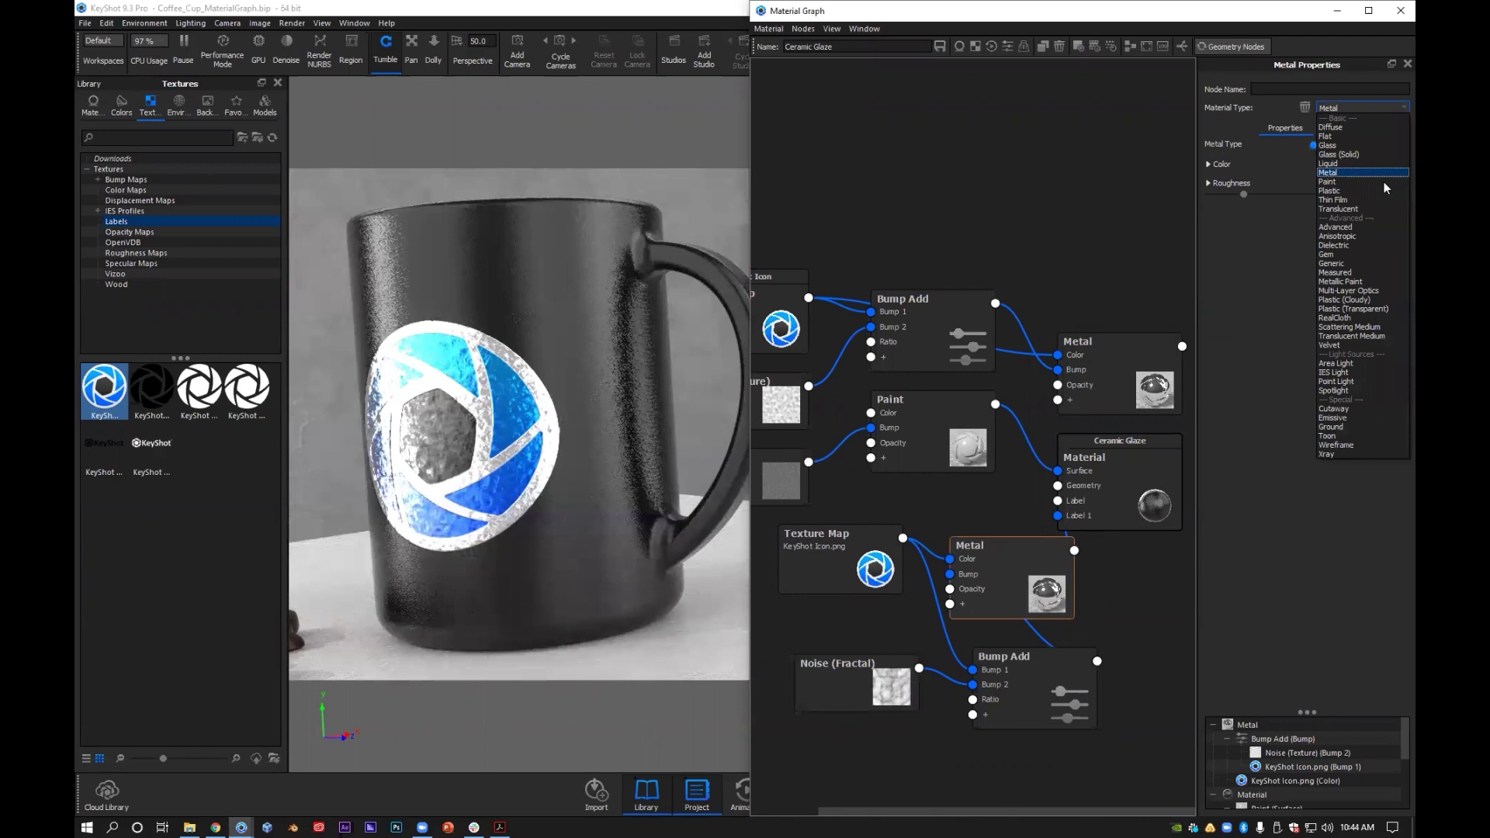
left_click(1365, 190)
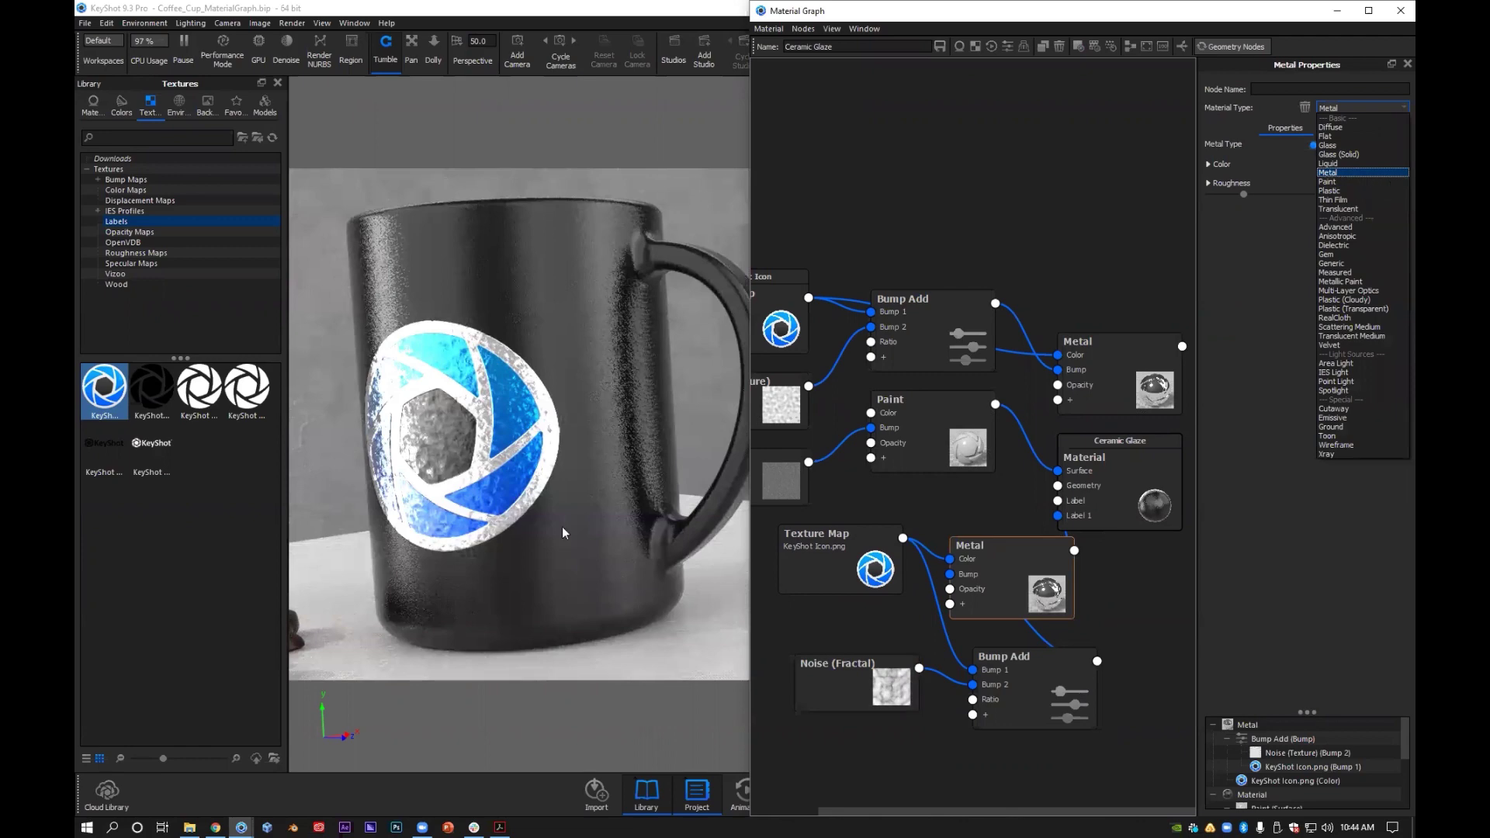